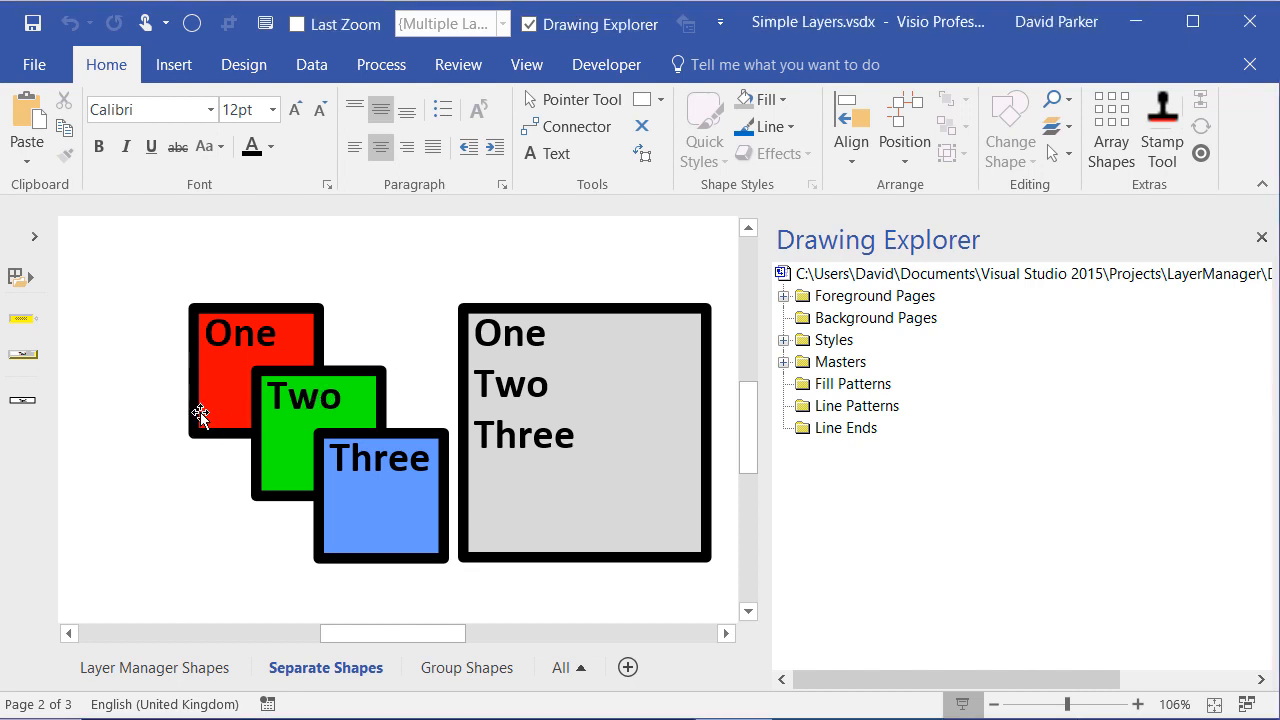
Step: Check which layers the grey square on the Separate Shapes page is assigned to
{"action": "key", "text": "ctrl+shift+w"}
{"action": "left_click_drag", "start_coordinate": [256, 345], "coordinate": [551, 521]}
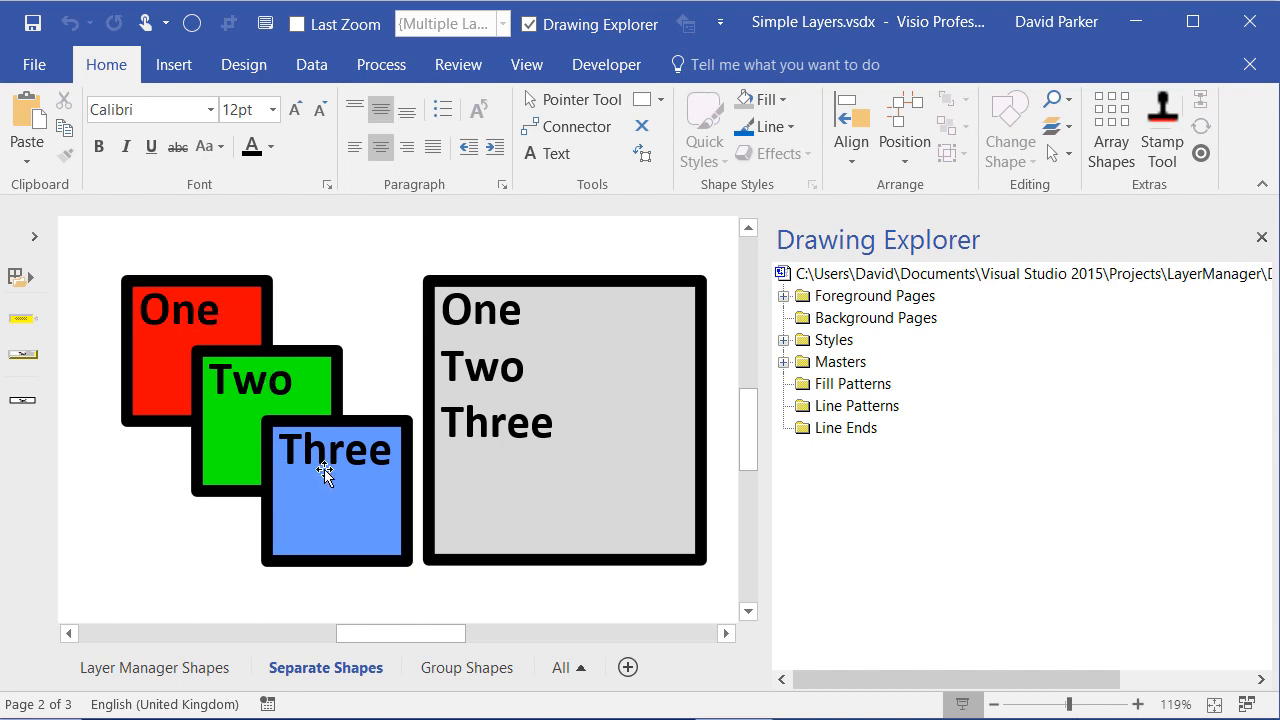
{"action": "left_click", "coordinate": [539, 375]}
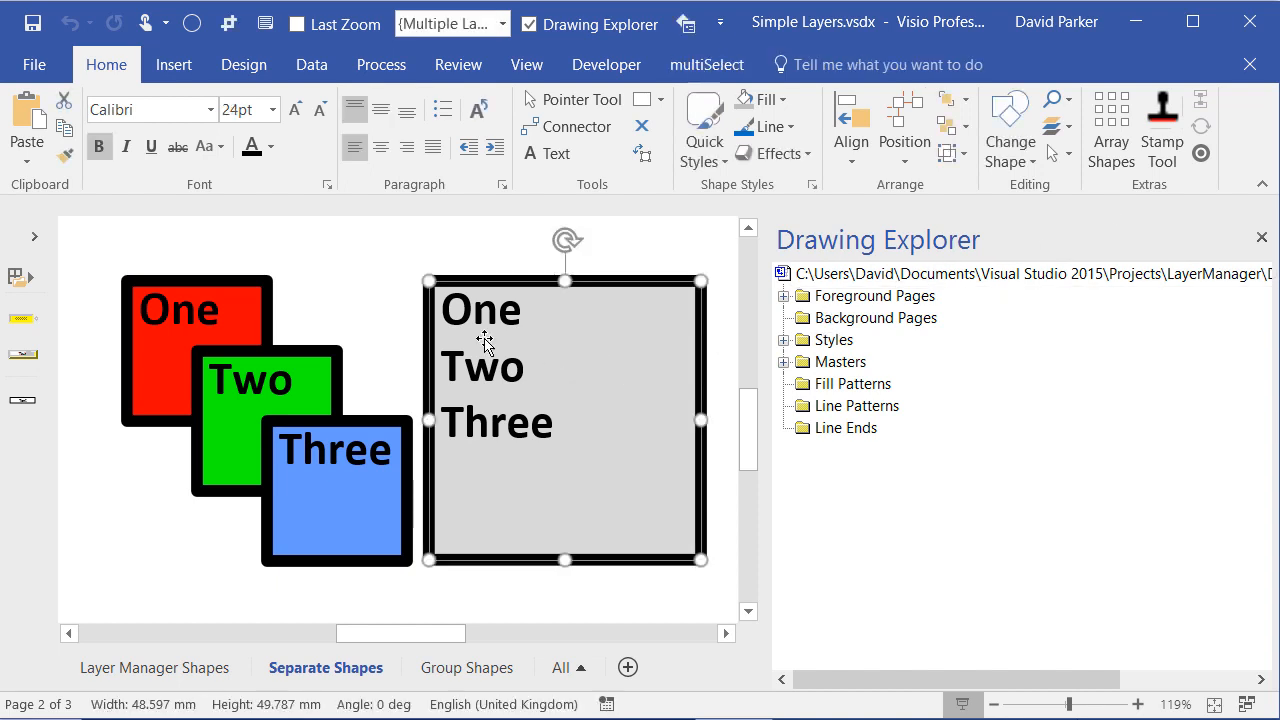
{"action": "left_click", "coordinate": [1069, 131]}
{"action": "left_click", "coordinate": [1075, 153]}
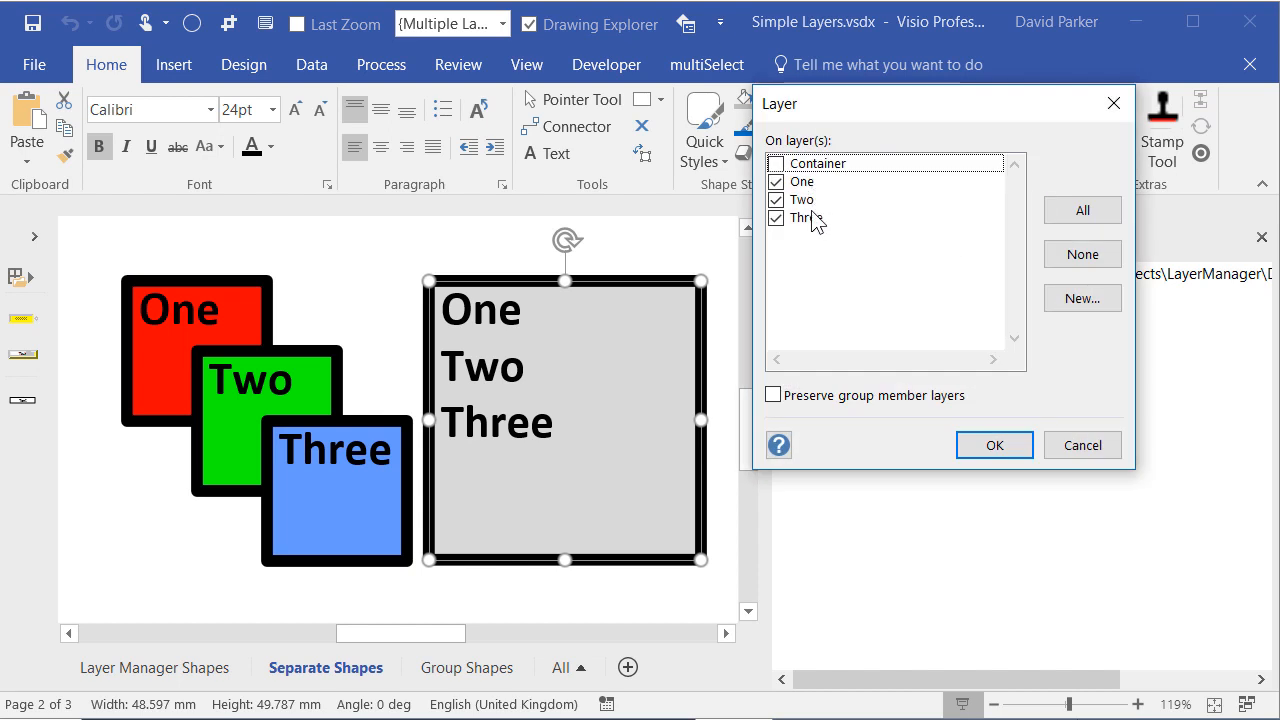
{"action": "left_click", "coordinate": [1082, 445]}
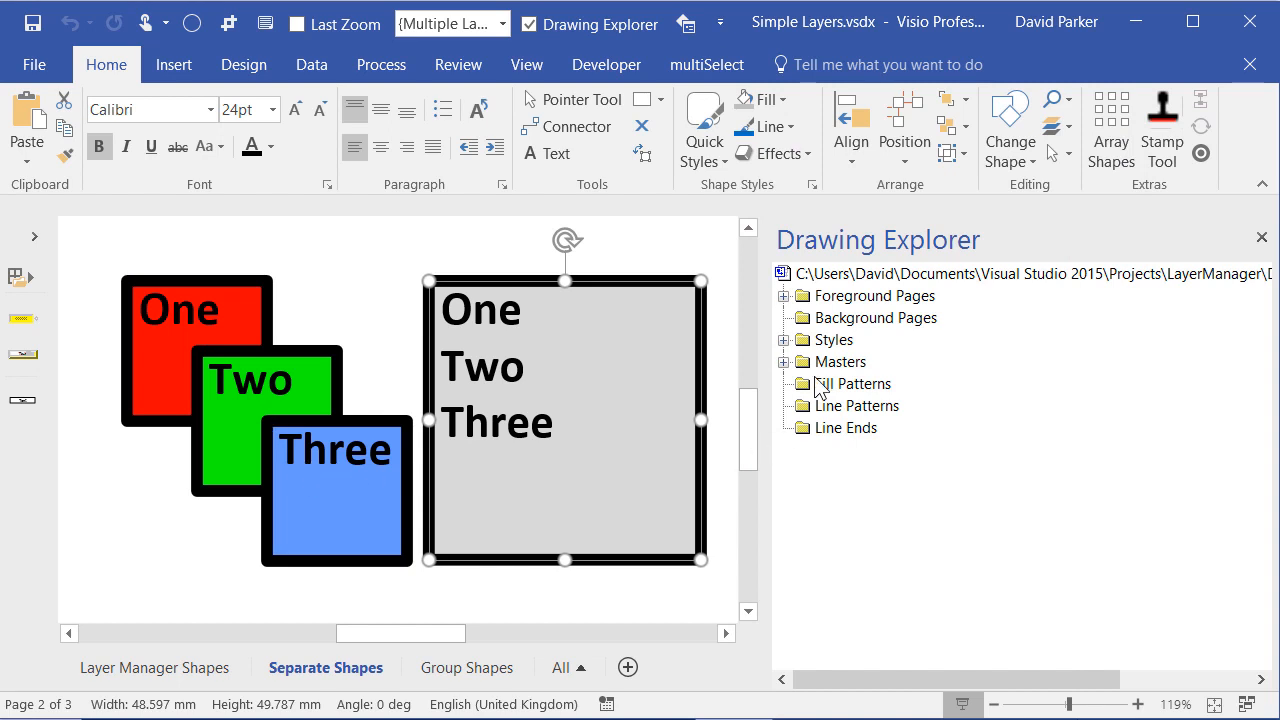
Step: Examine the layer assignments of the blue and green squares under the Separate Shapes page in the Drawing Explorer
{"action": "left_click", "coordinate": [784, 296]}
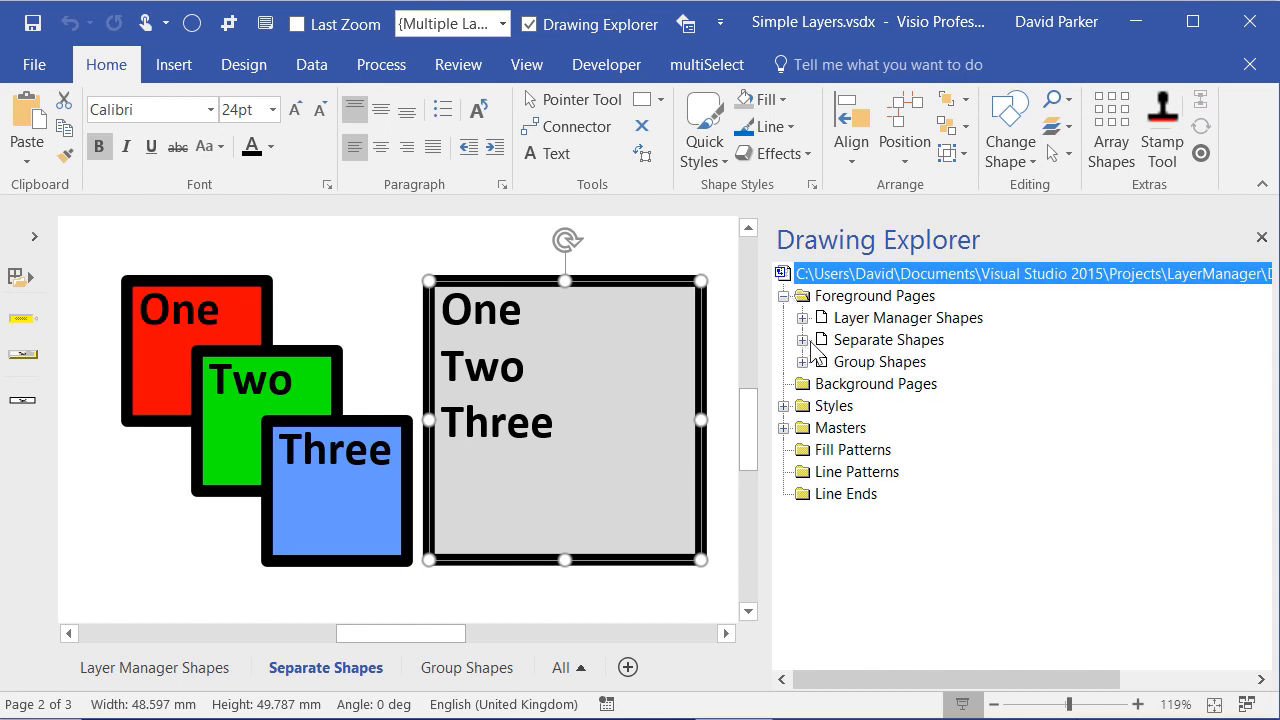
{"action": "left_click", "coordinate": [803, 340]}
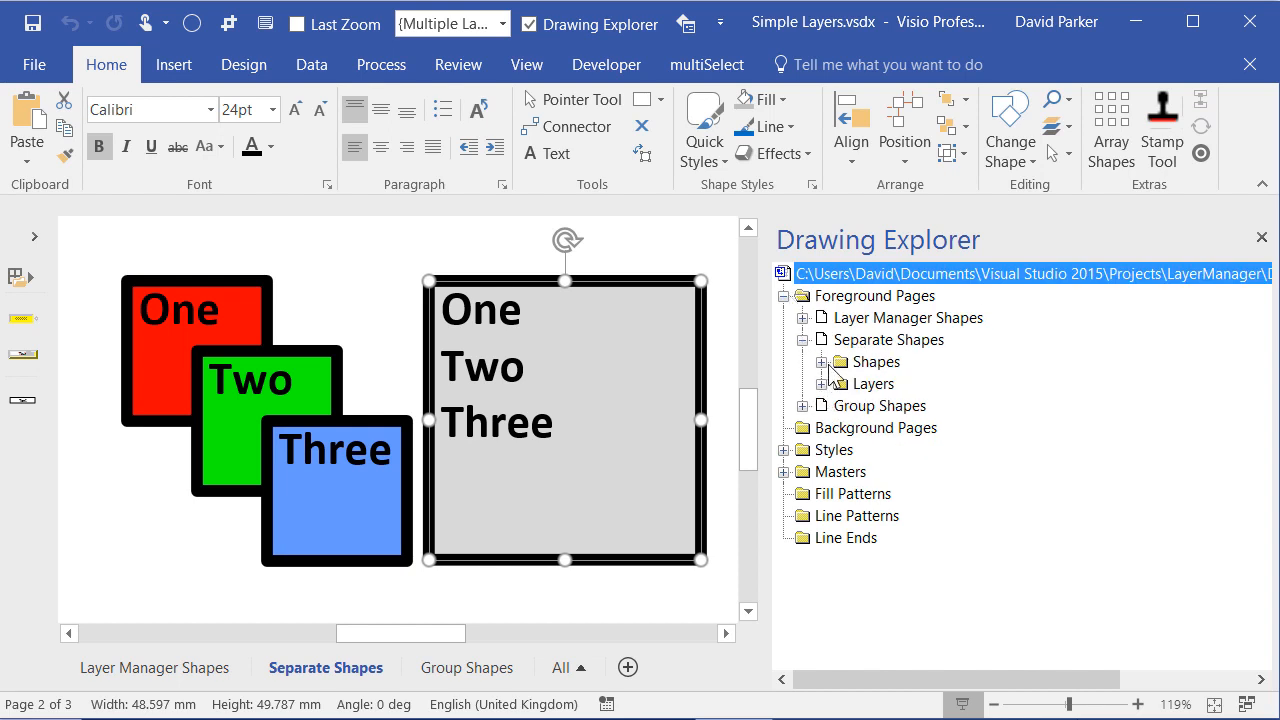
{"action": "left_click", "coordinate": [822, 363]}
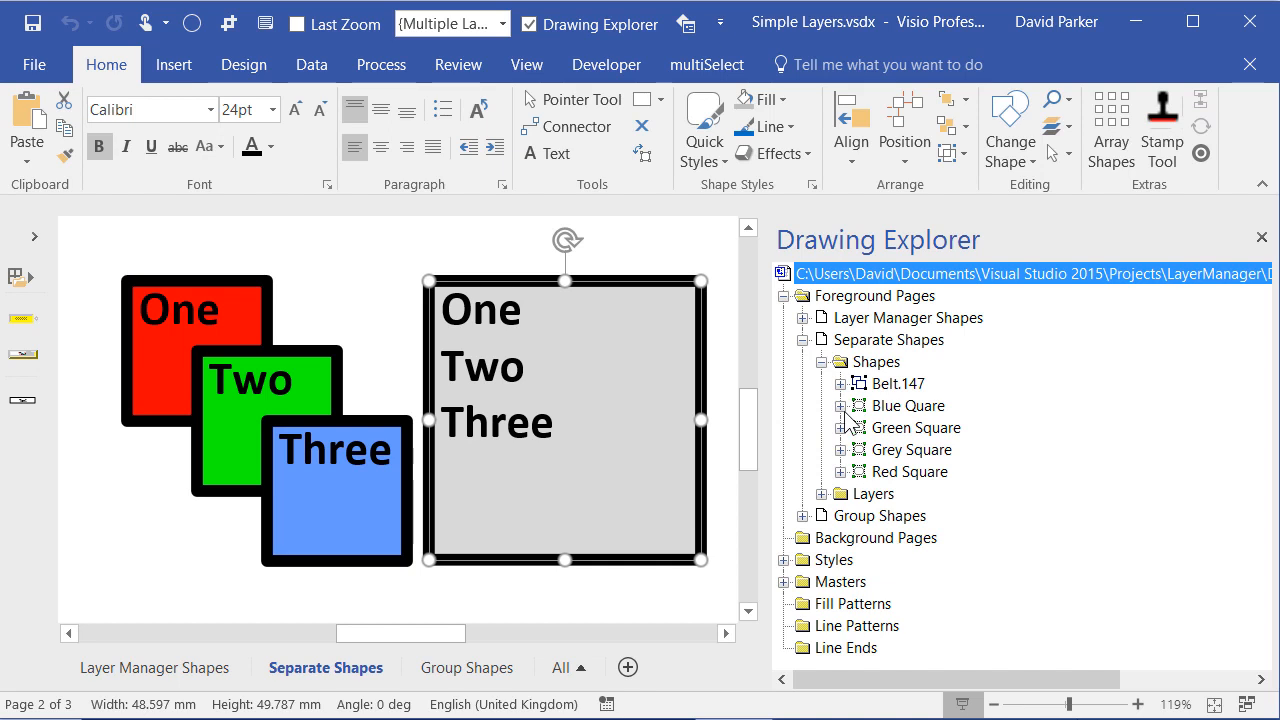
{"action": "left_click", "coordinate": [841, 407]}
{"action": "left_click", "coordinate": [859, 428]}
{"action": "left_click", "coordinate": [841, 472]}
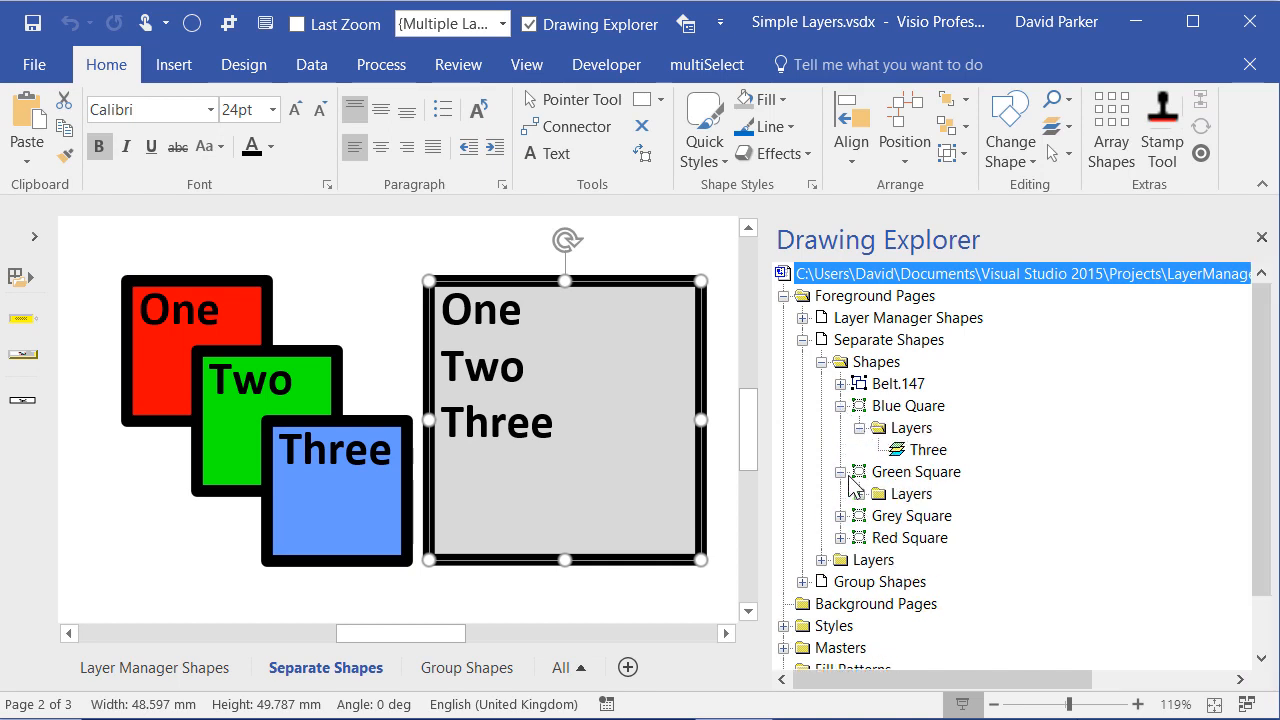
{"action": "left_click", "coordinate": [859, 494]}
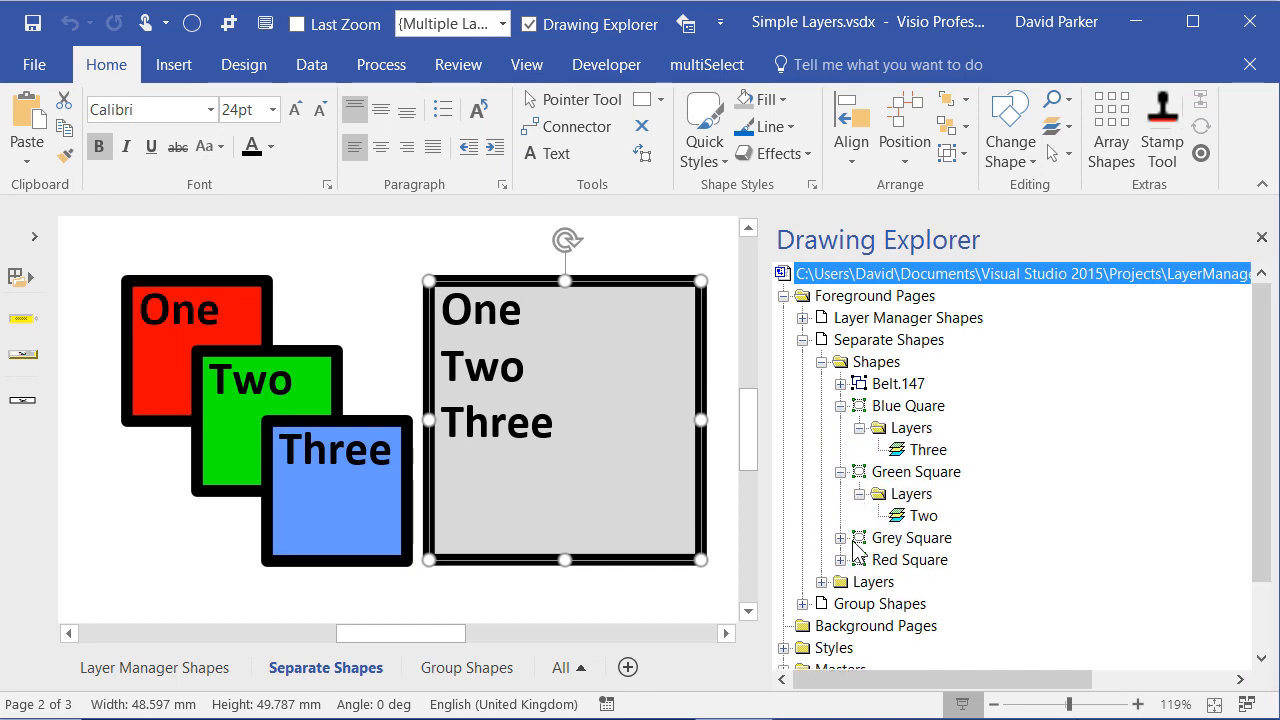
Step: Examine the layer assignments of the grey and red squares in the Drawing Explorer
{"action": "left_click", "coordinate": [841, 538]}
{"action": "left_click", "coordinate": [859, 560]}
{"action": "left_click_drag", "start_coordinate": [1260, 514], "coordinate": [1260, 580]}
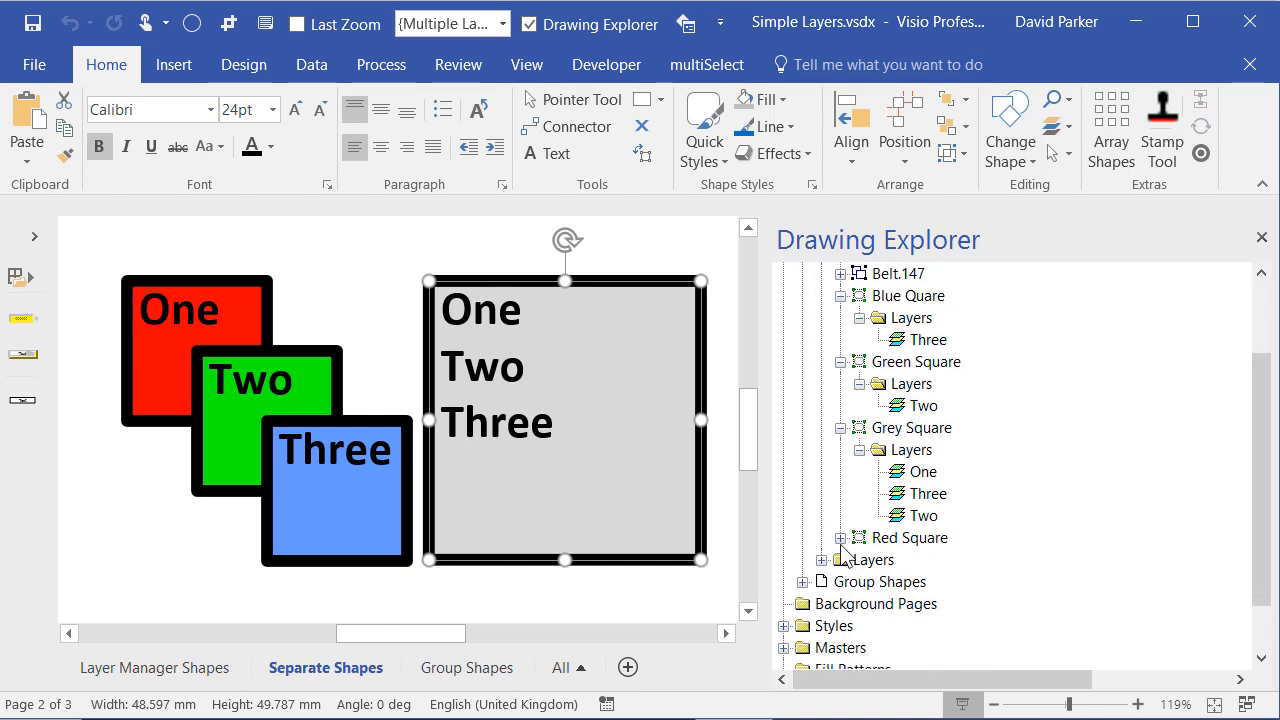
{"action": "left_click", "coordinate": [841, 538]}
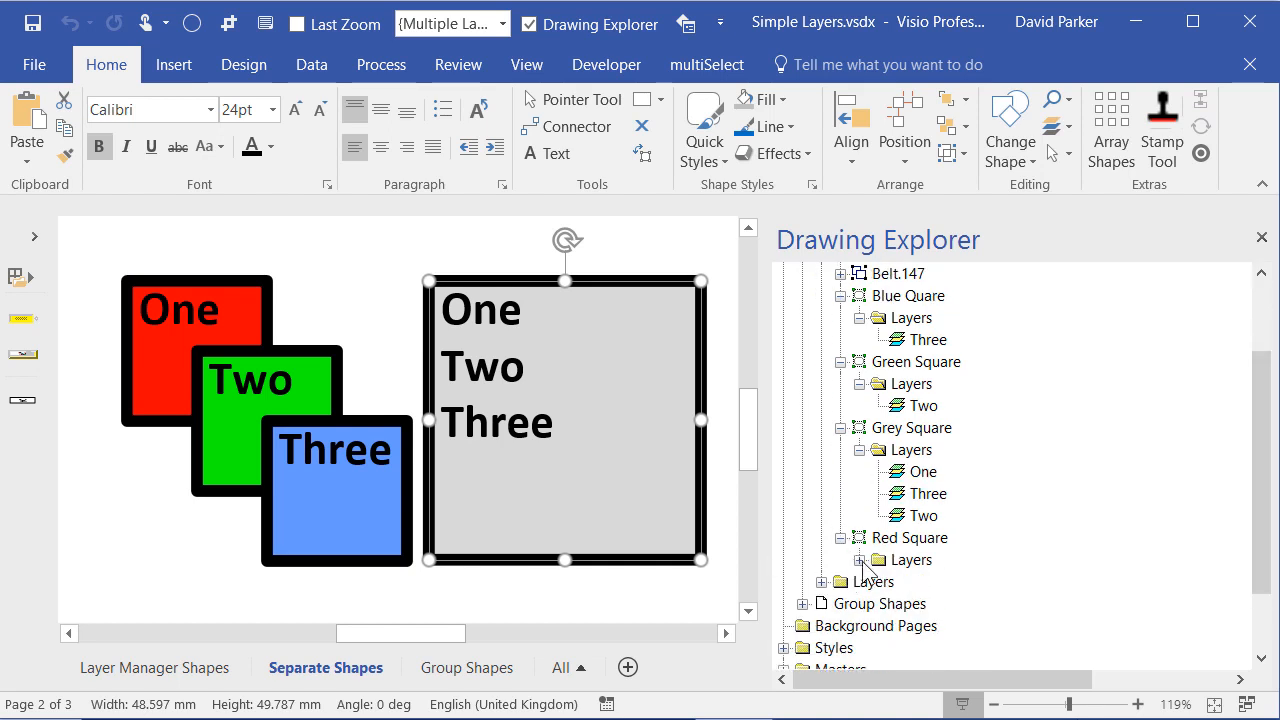
{"action": "left_click", "coordinate": [859, 560]}
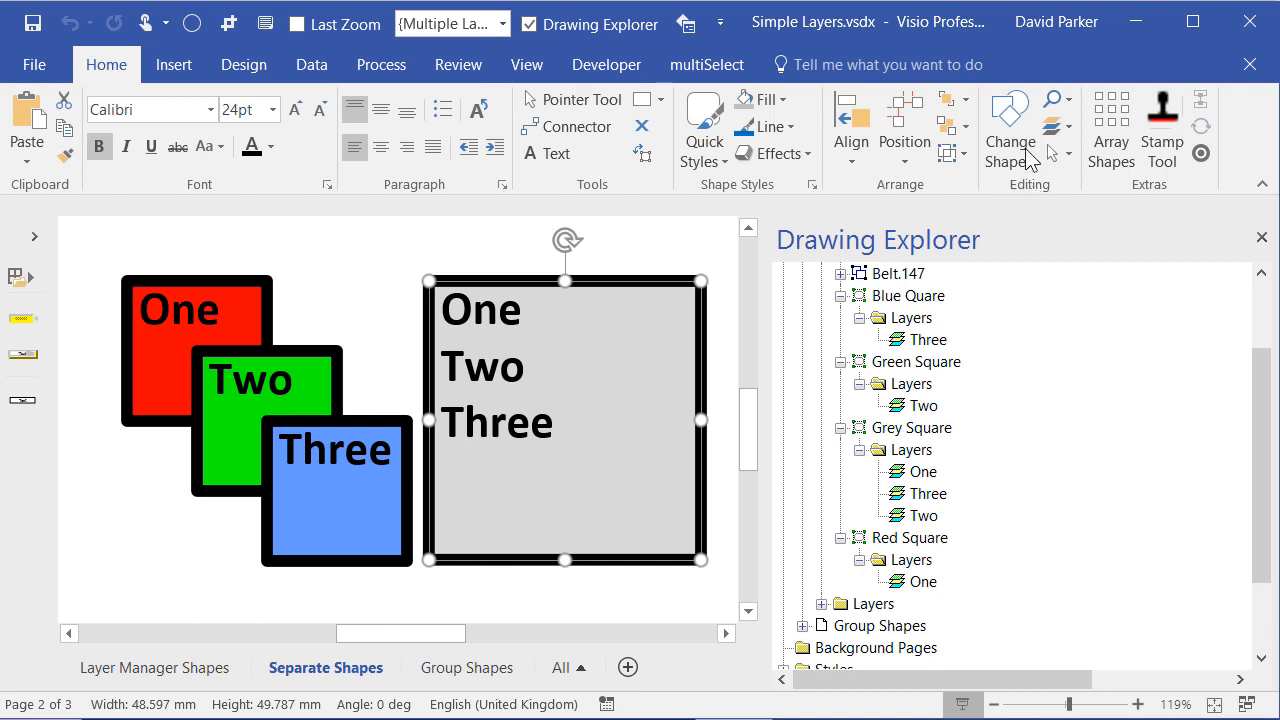
Step: Make layers One and Two invisible in the layer properties and apply the change
{"action": "left_click", "coordinate": [1068, 136]}
{"action": "left_click", "coordinate": [1120, 190]}
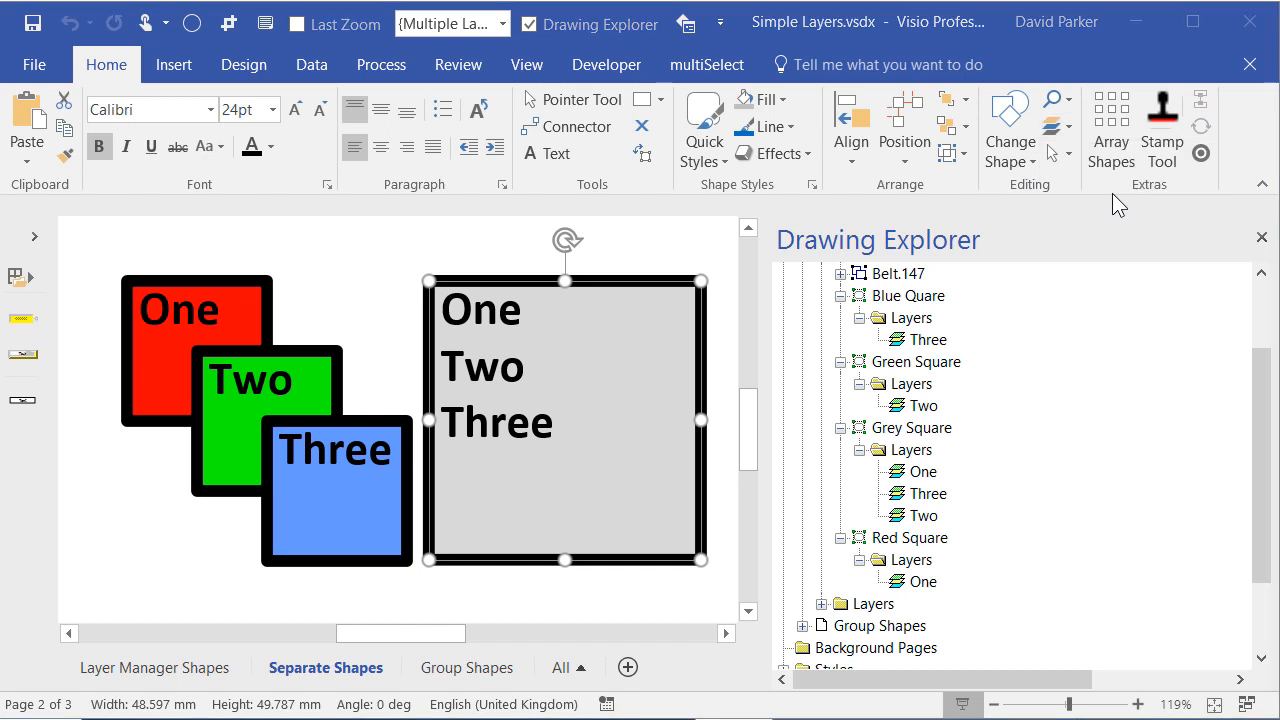
{"action": "left_click_drag", "start_coordinate": [1087, 66], "coordinate": [793, 145]}
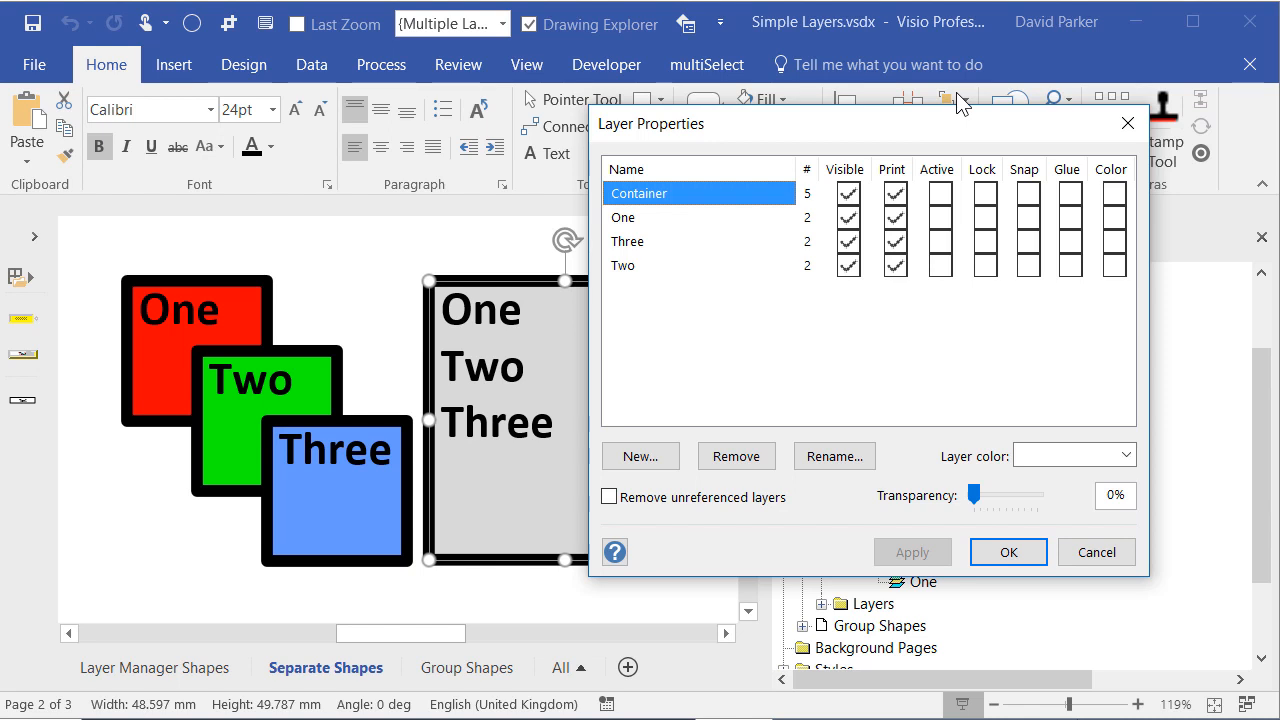
{"action": "left_click_drag", "start_coordinate": [933, 131], "coordinate": [945, 137]}
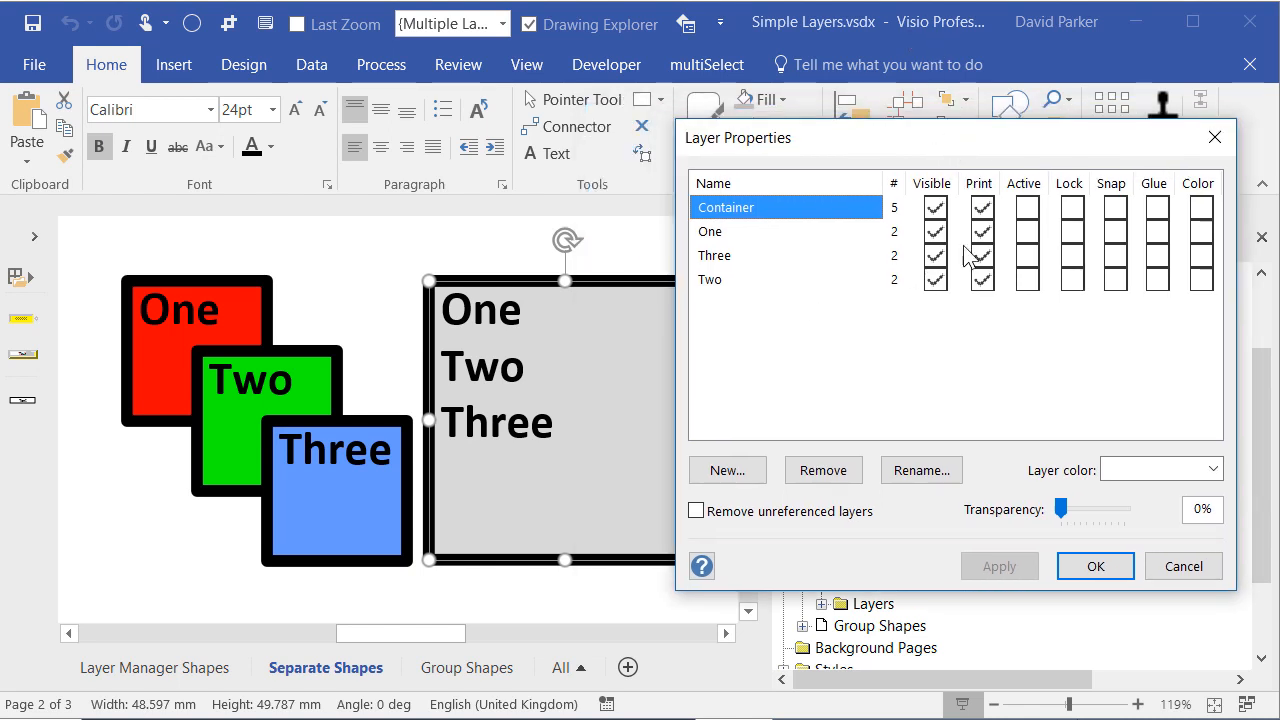
{"action": "left_click", "coordinate": [936, 232]}
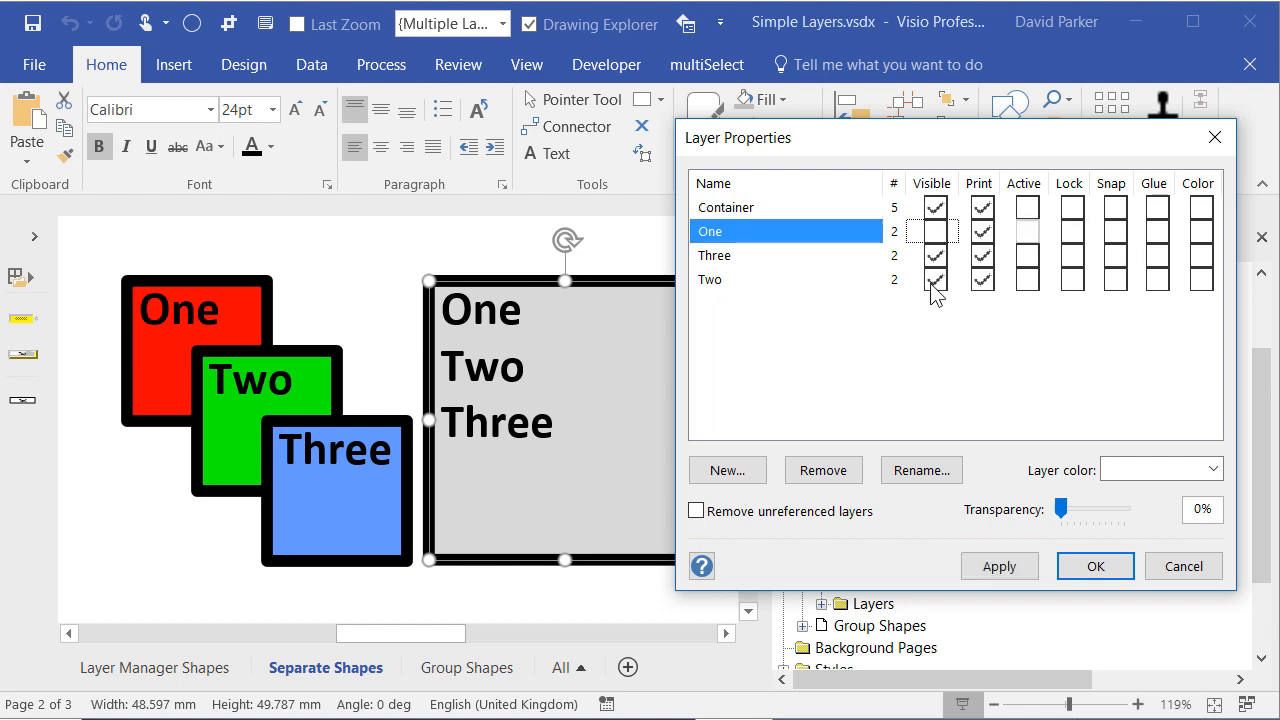
{"action": "left_click", "coordinate": [932, 282]}
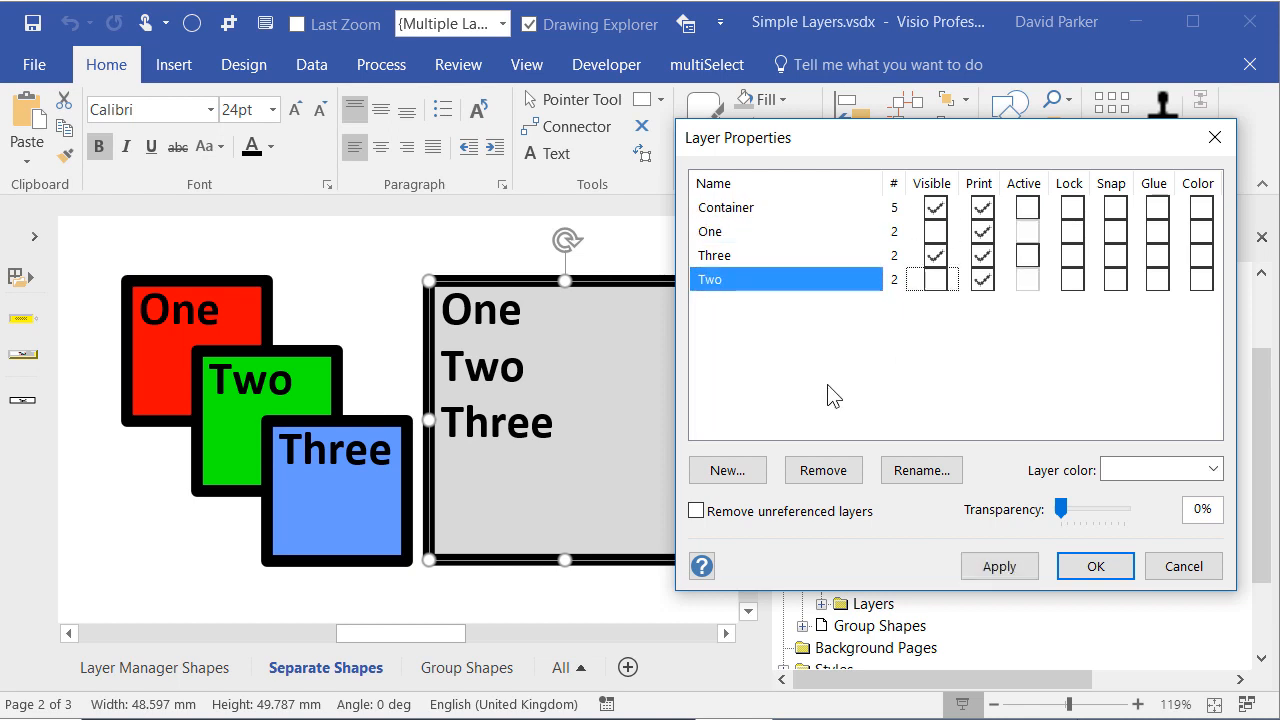
{"action": "left_click", "coordinate": [1000, 567]}
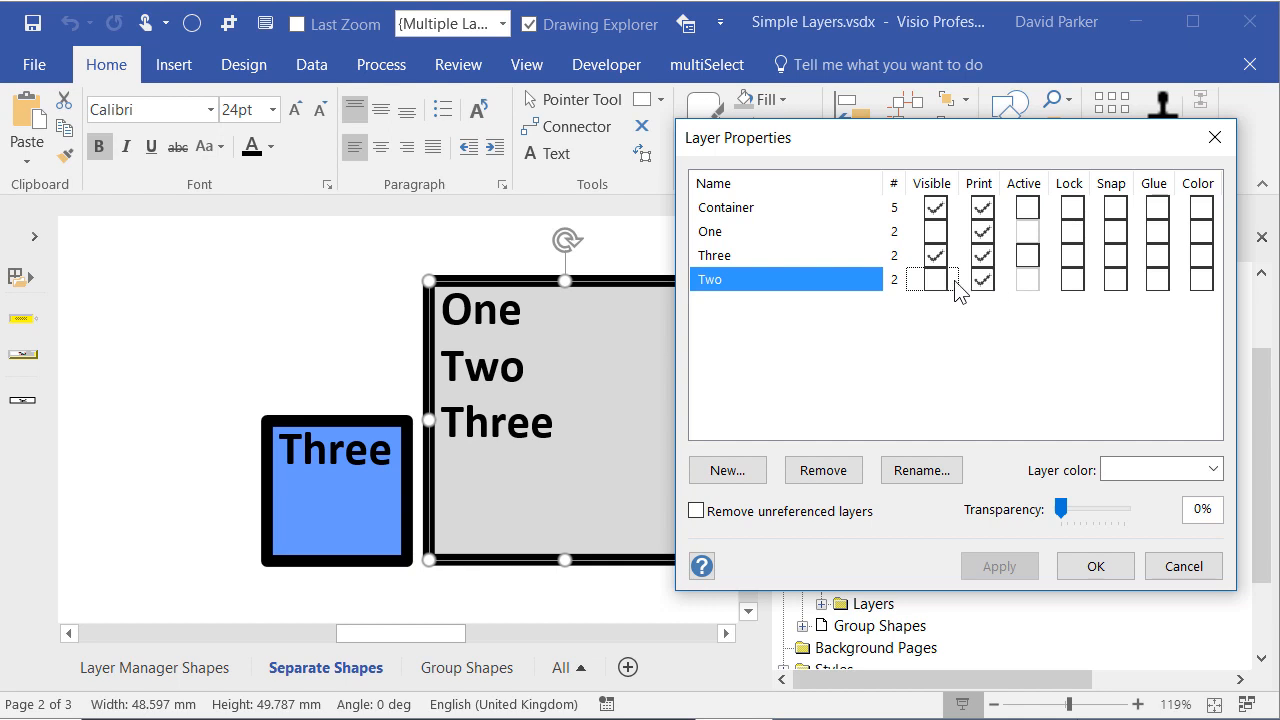
{"action": "left_click", "coordinate": [1183, 566]}
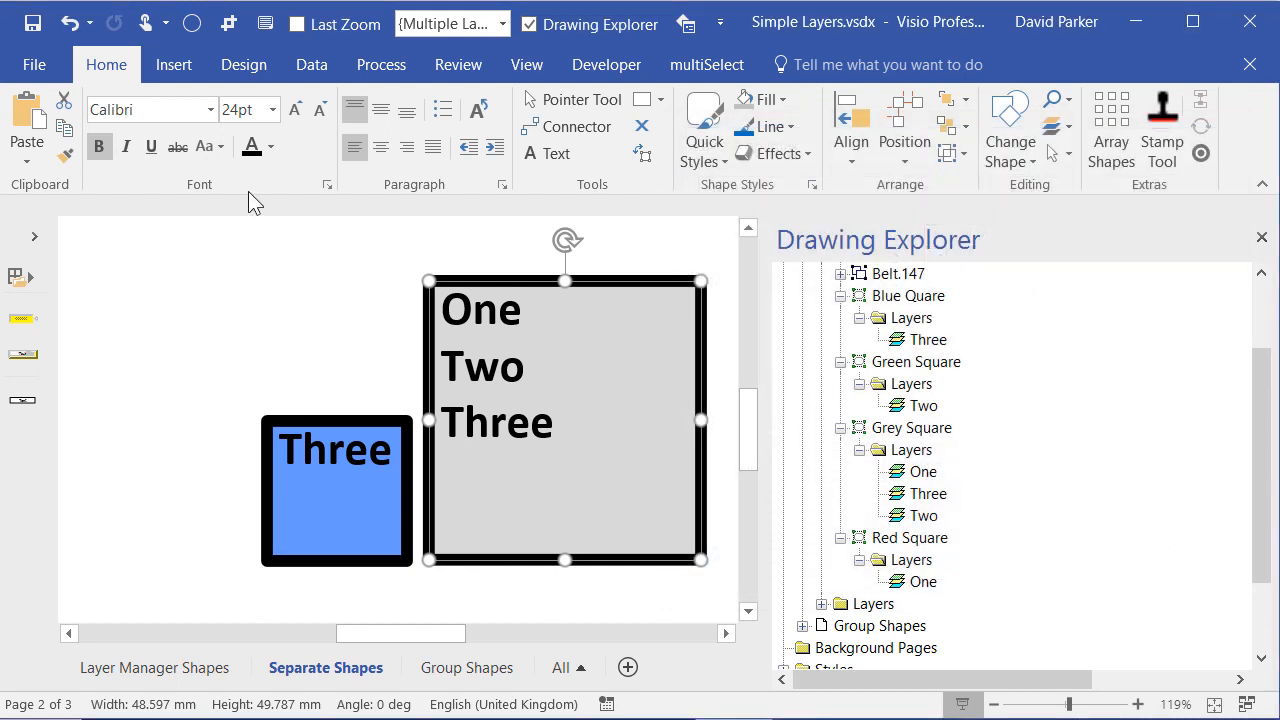
Step: Check in the print preview how the Separate Shapes page prints with layers One and Two hidden, then return to the drawing
{"action": "left_click", "coordinate": [34, 65]}
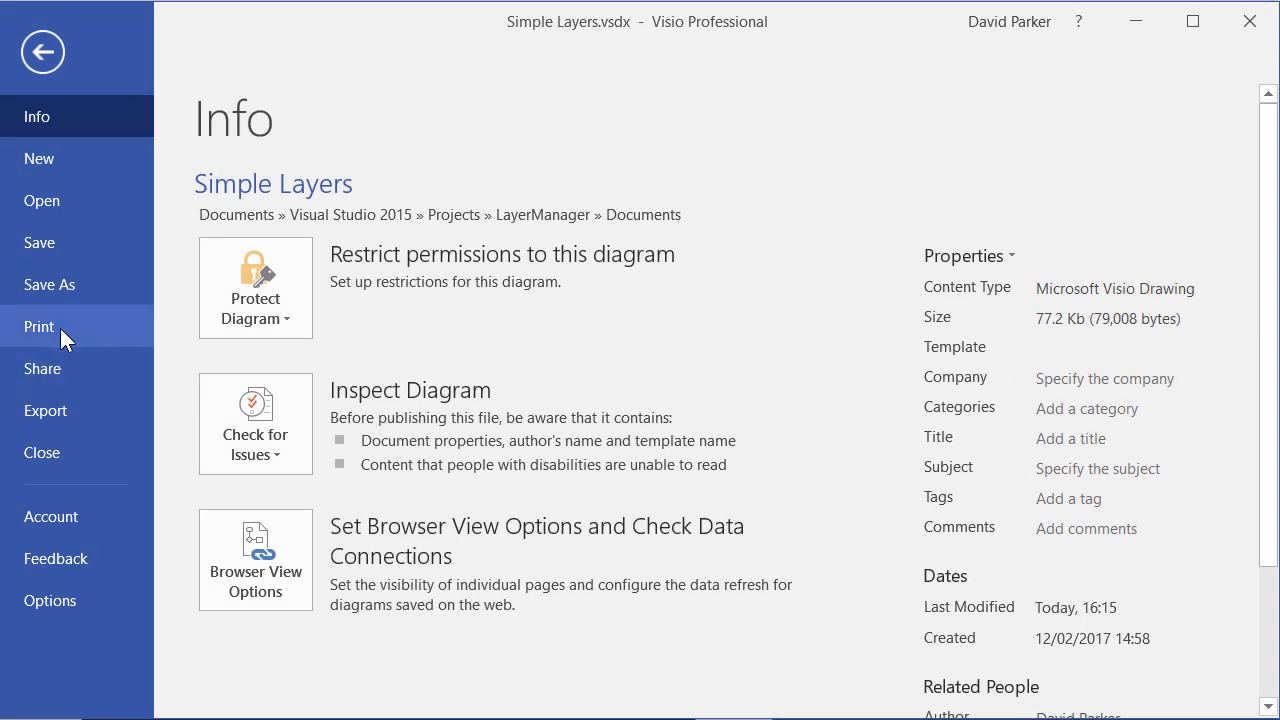
{"action": "left_click", "coordinate": [60, 328]}
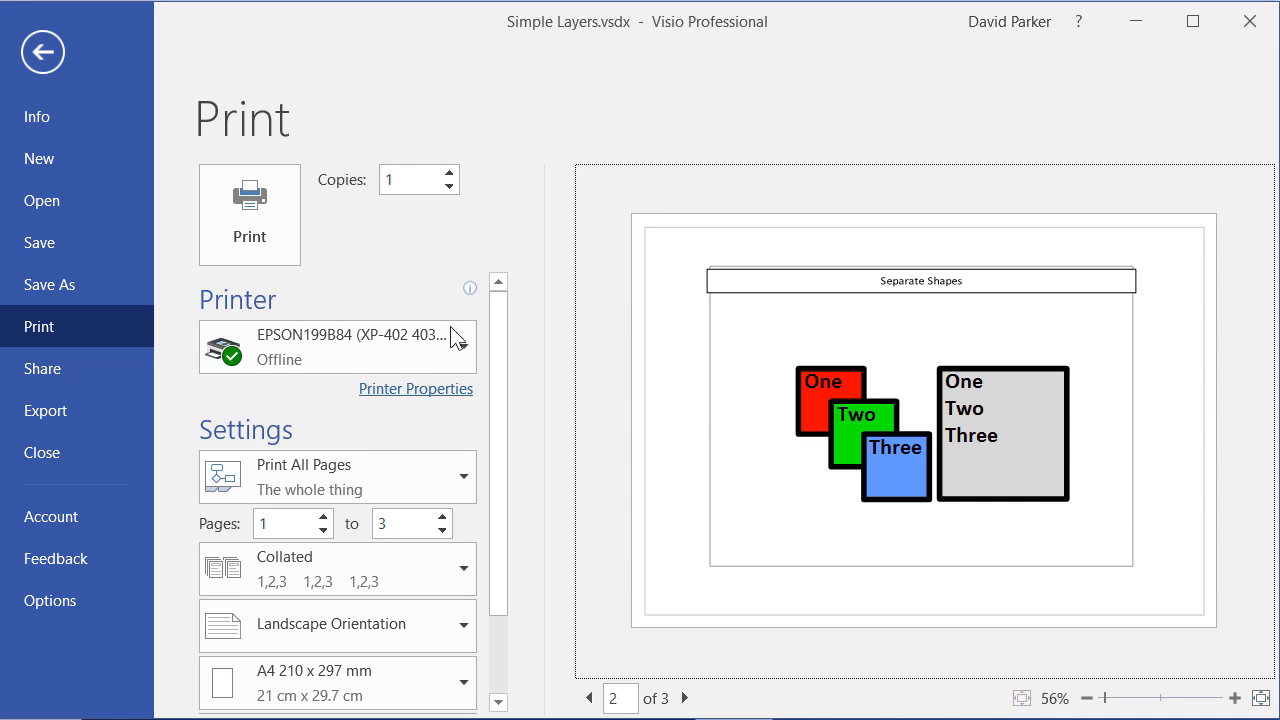
{"action": "left_click", "coordinate": [43, 52]}
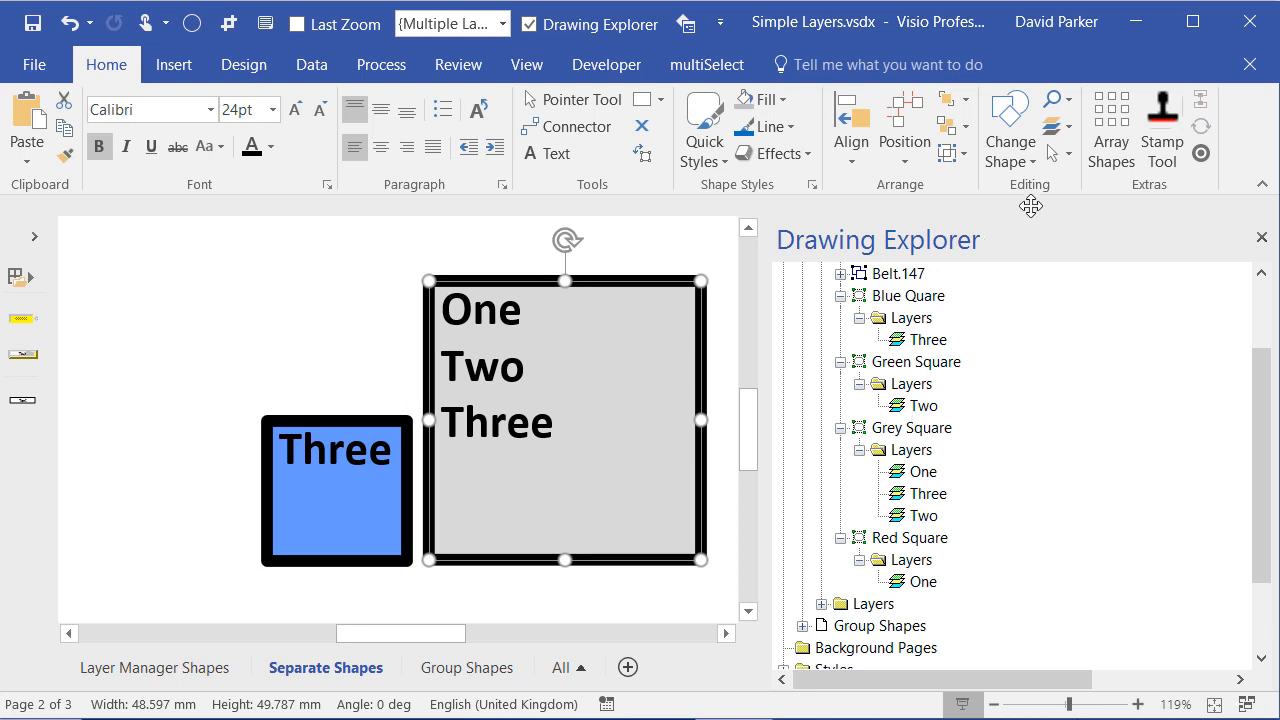
Step: Disable printing for layer Three only, keeping layers One and Two printable
{"action": "left_click", "coordinate": [1062, 128]}
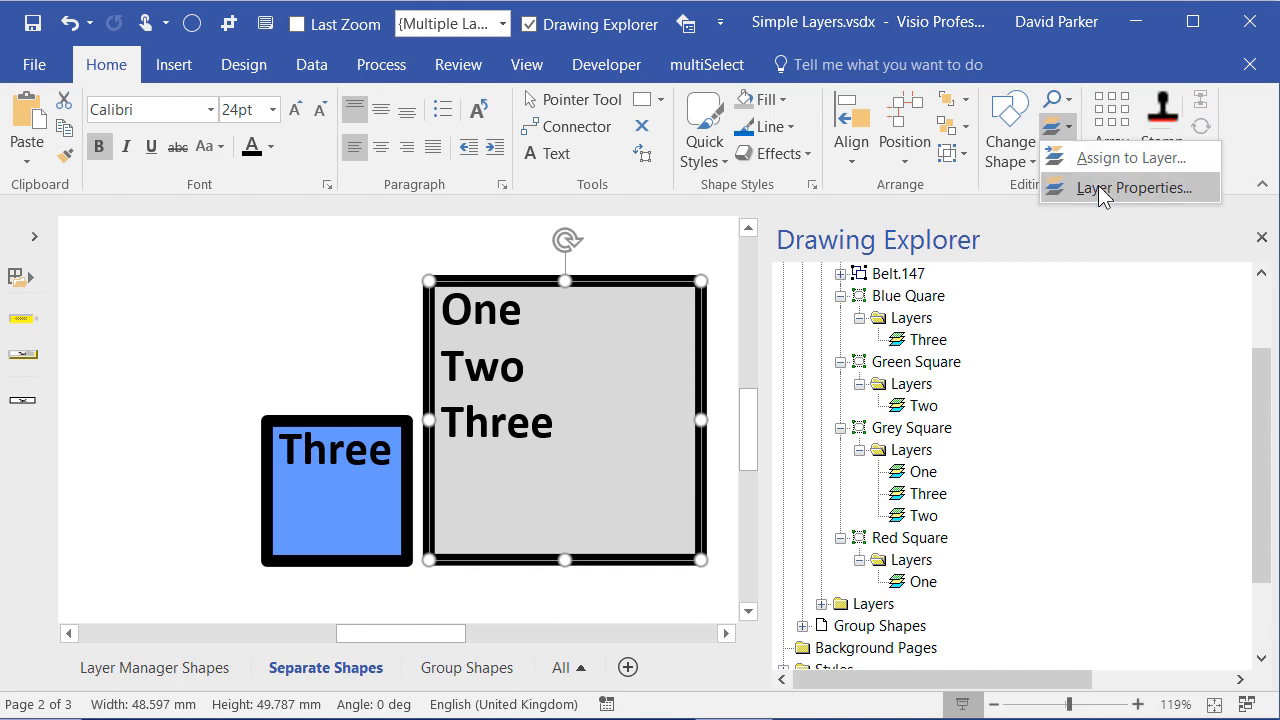
{"action": "left_click", "coordinate": [1099, 187]}
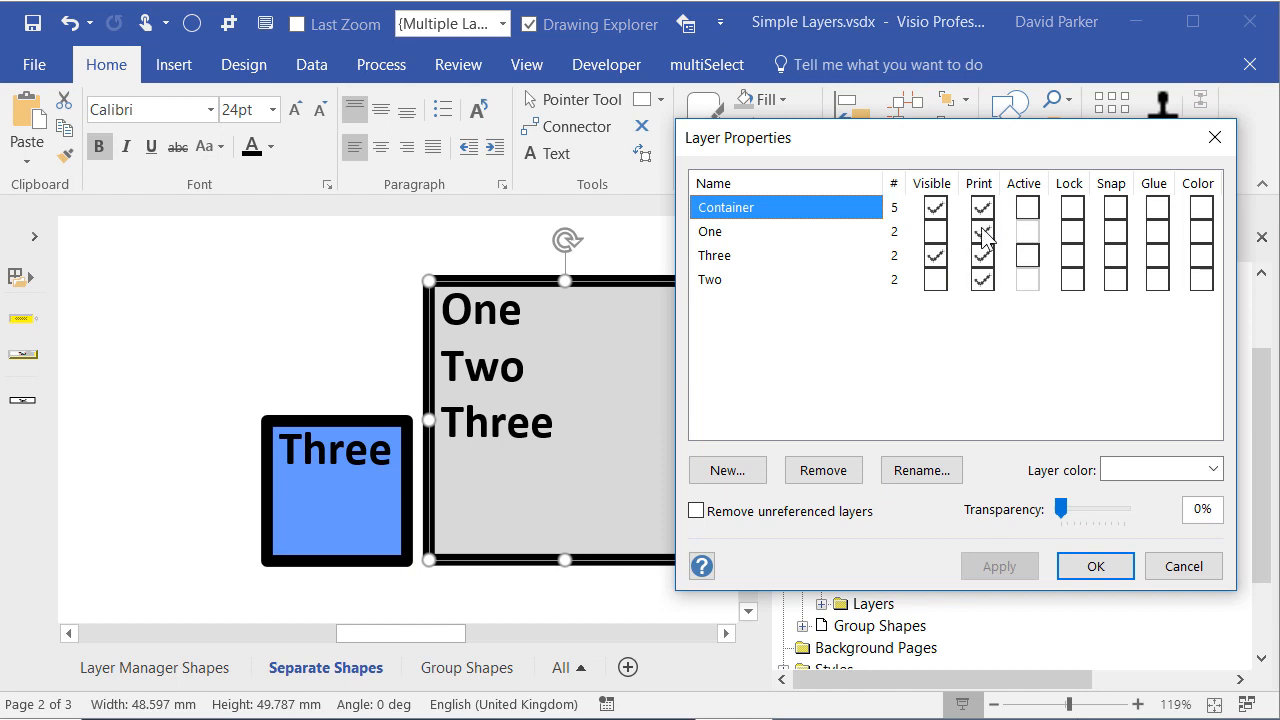
{"action": "left_click", "coordinate": [983, 234]}
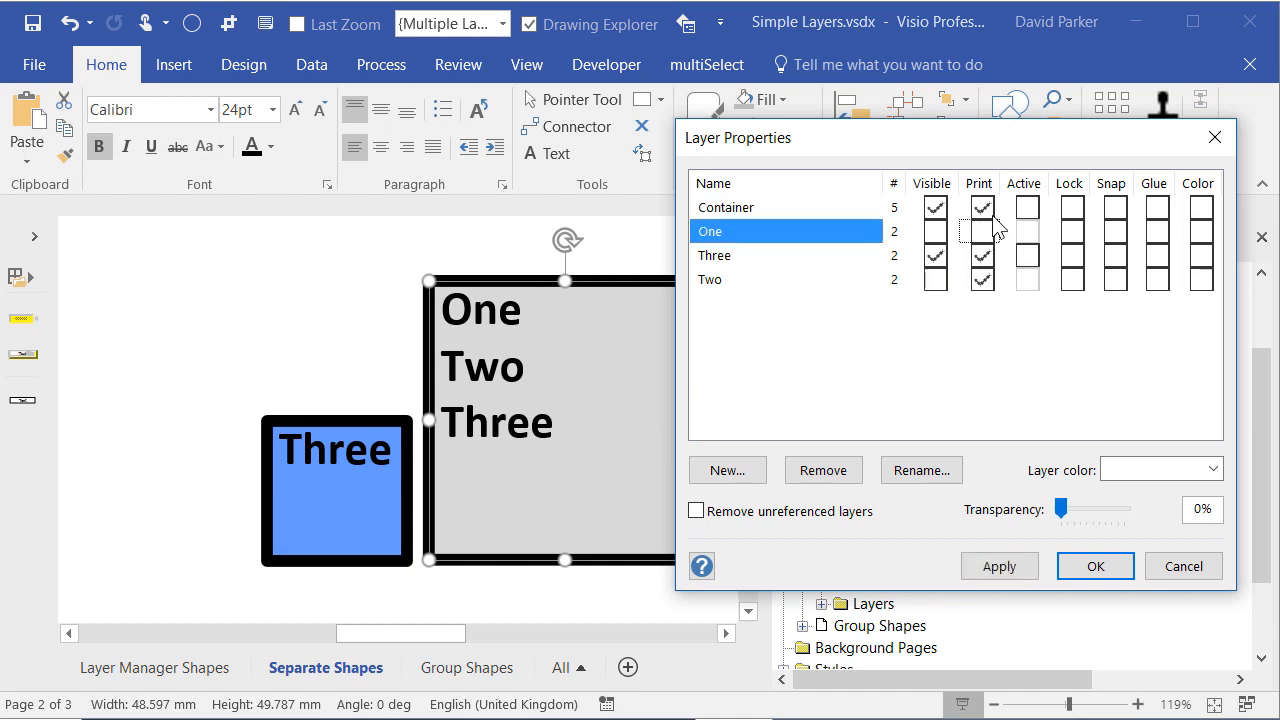
{"action": "left_click", "coordinate": [982, 258]}
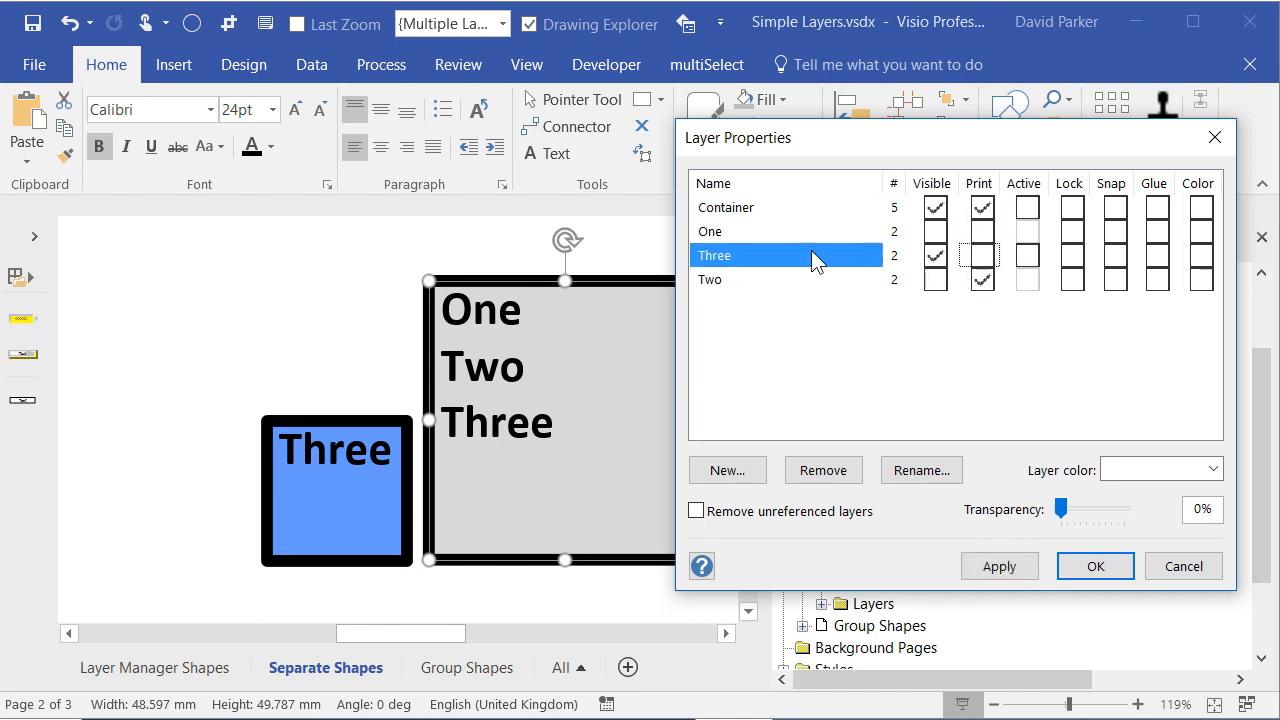
{"action": "left_click", "coordinate": [981, 234]}
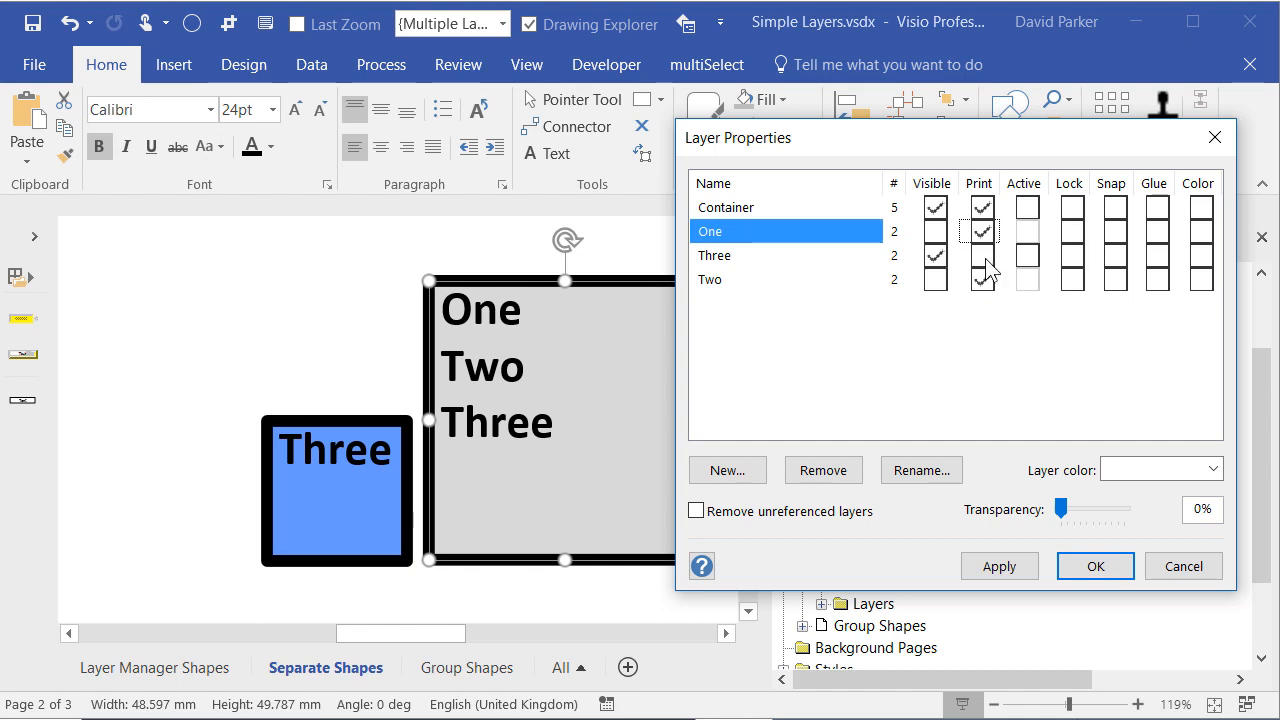
{"action": "left_click", "coordinate": [1092, 564]}
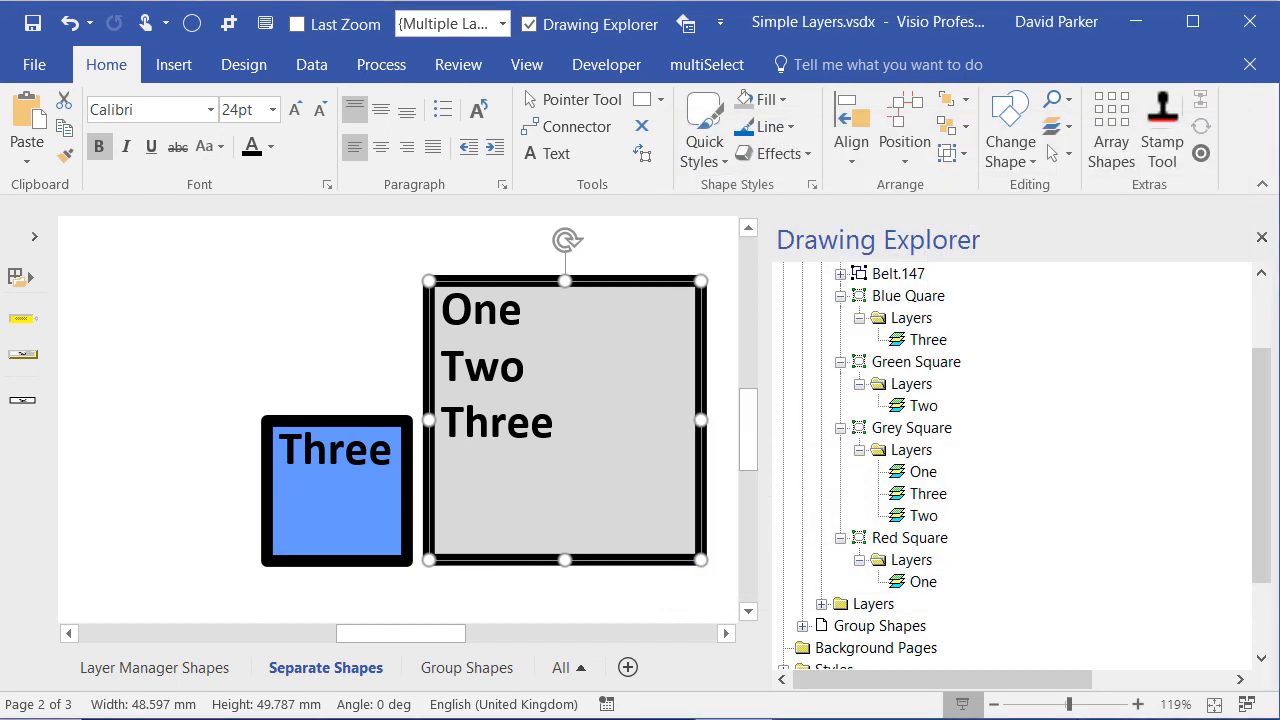
Step: Preview the Separate Shapes page with printing disabled for layer Three, and return to the drawing
{"action": "left_click", "coordinate": [31, 70]}
{"action": "left_click", "coordinate": [76, 330]}
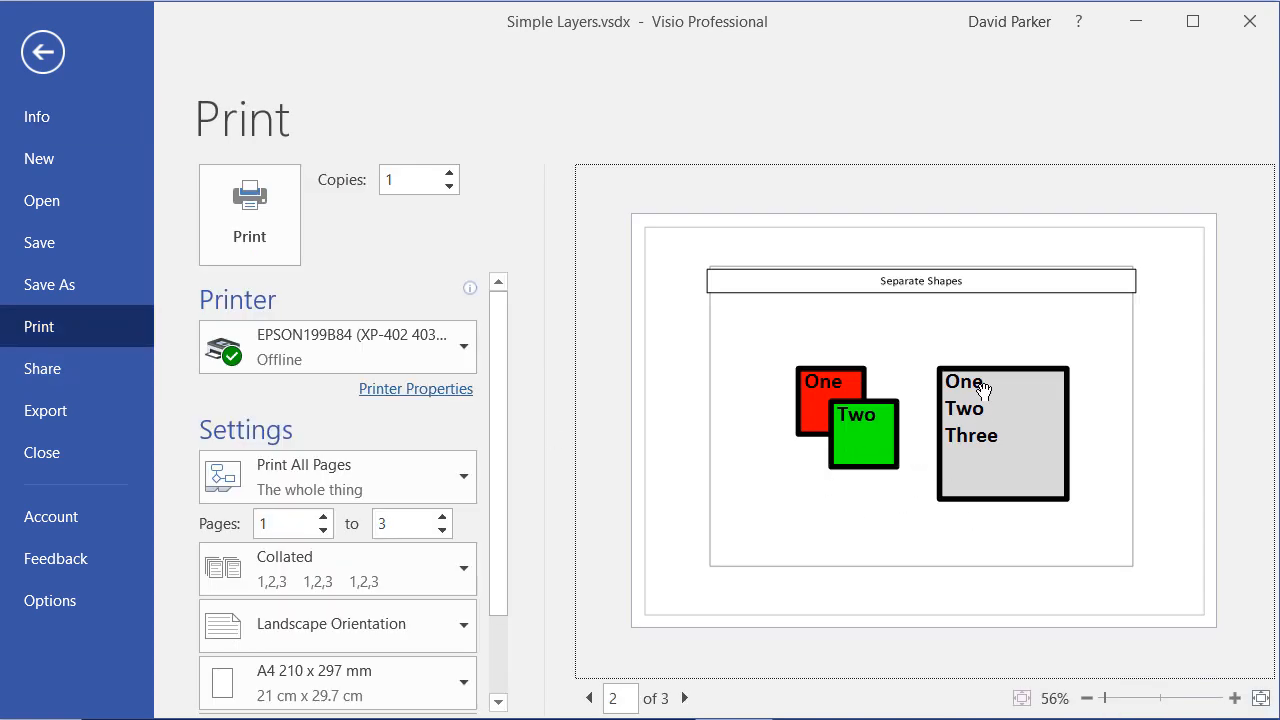
{"action": "left_click", "coordinate": [42, 62]}
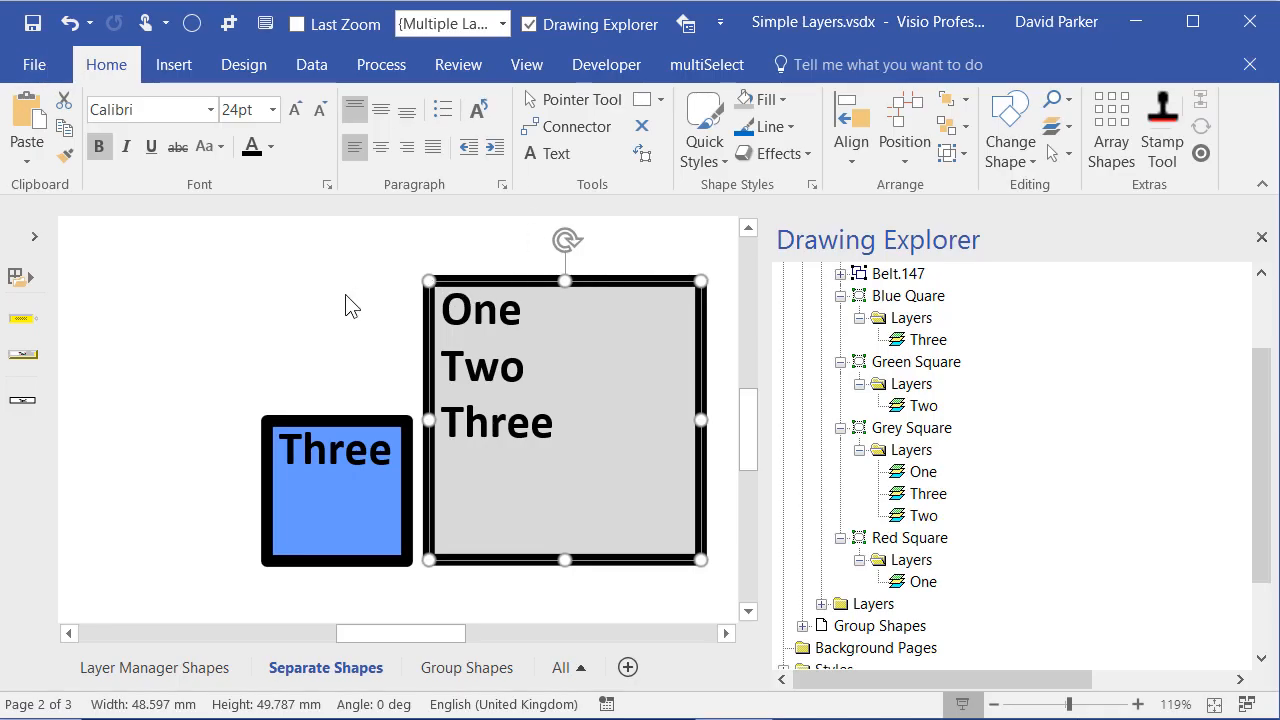
Step: Make layers One and Two visible again and re-enable printing for layer Three in the layer properties
{"action": "left_click", "coordinate": [1068, 130]}
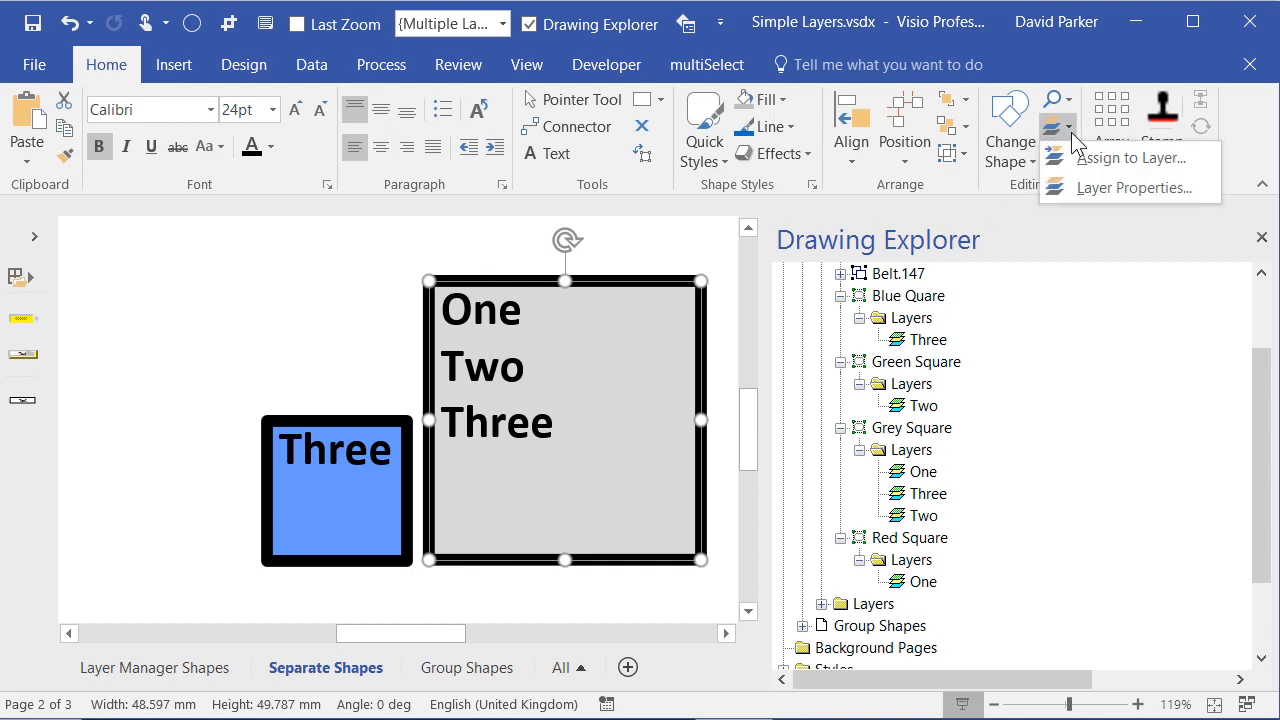
{"action": "left_click", "coordinate": [1114, 189]}
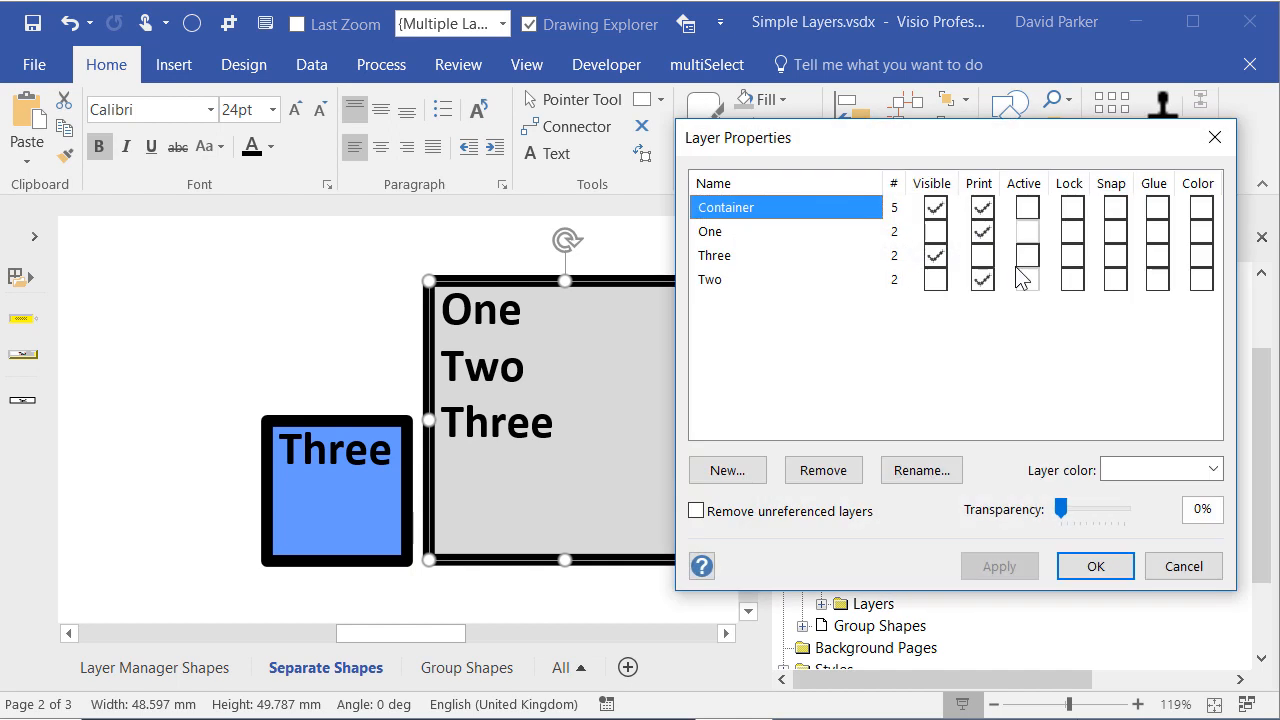
{"action": "left_click", "coordinate": [935, 231]}
{"action": "left_click", "coordinate": [935, 279]}
{"action": "left_click", "coordinate": [982, 255]}
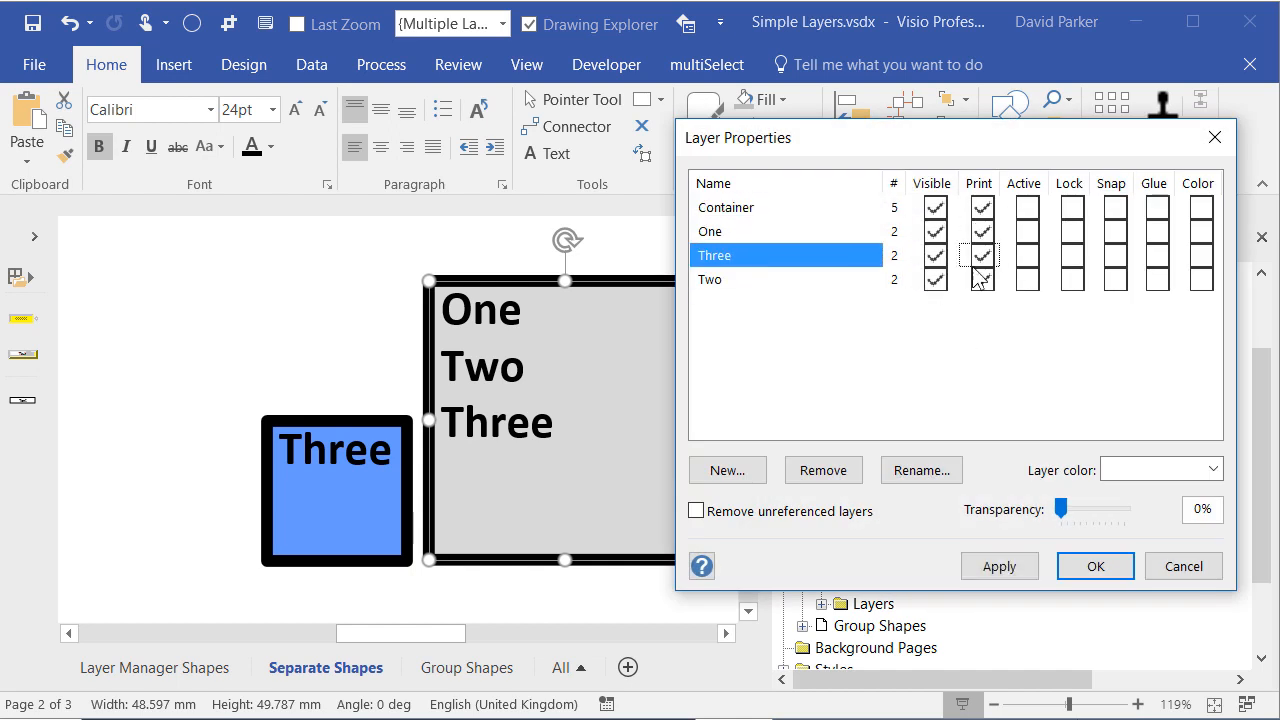
Step: Enable a layer color override for layers One, Three and Two and apply it to the drawing
{"action": "left_click", "coordinate": [1202, 233]}
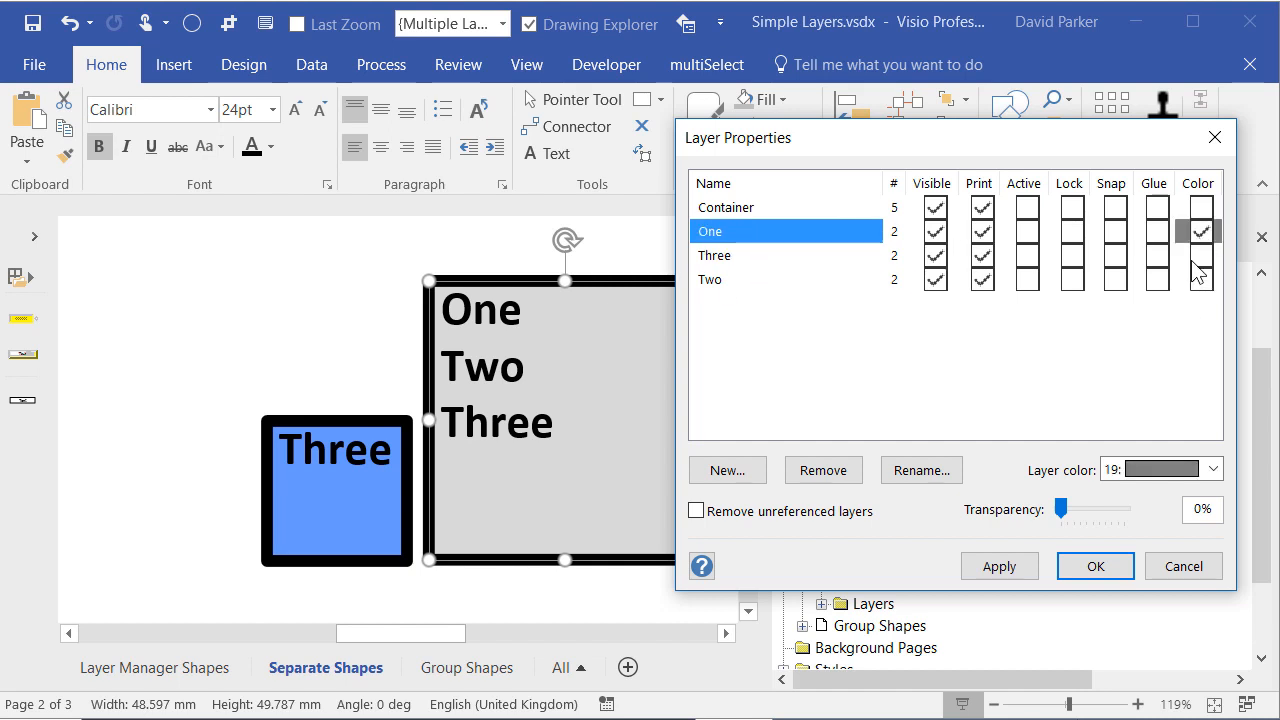
{"action": "left_click", "coordinate": [1201, 256]}
{"action": "left_click", "coordinate": [1201, 280]}
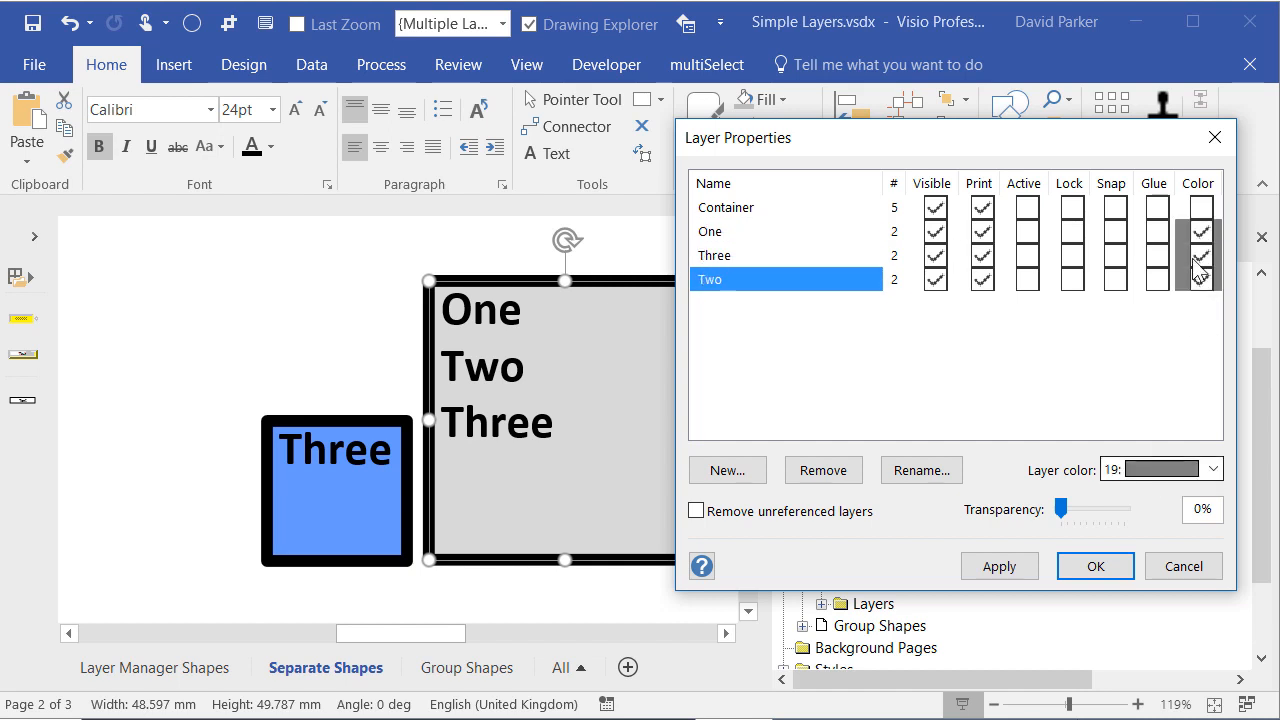
{"action": "left_click", "coordinate": [1017, 570]}
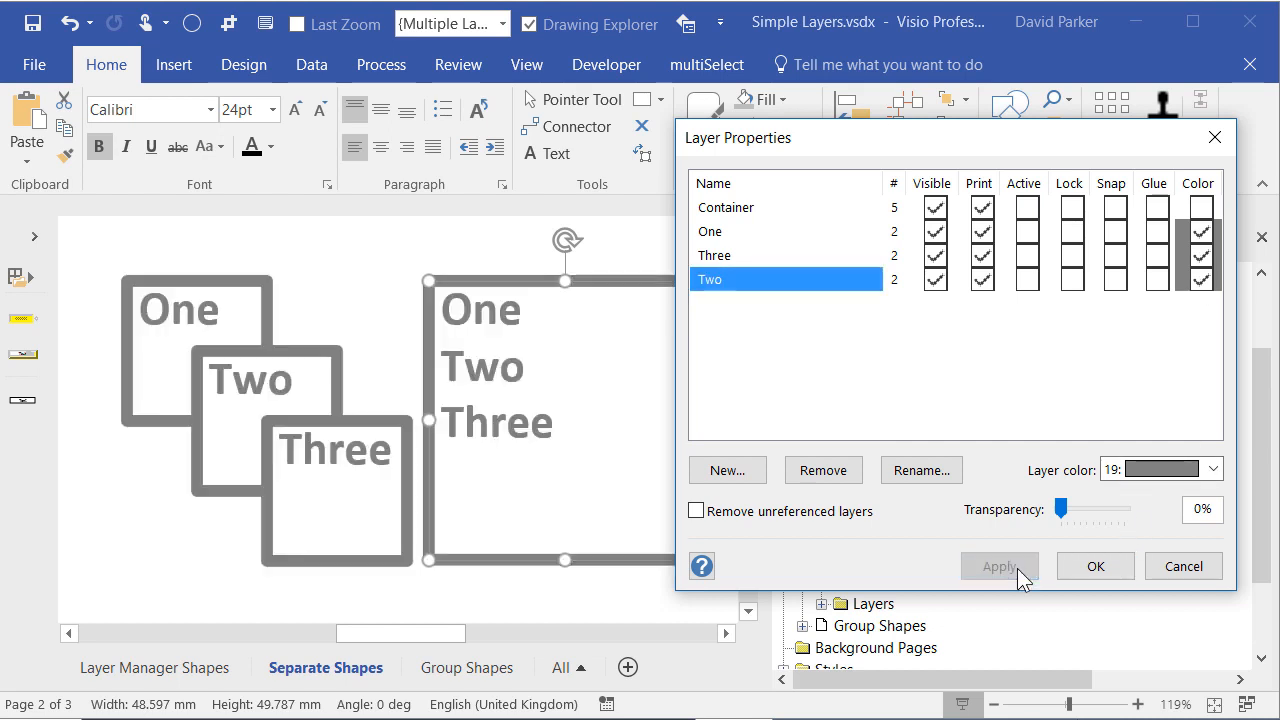
Step: Set the color of layer One to red (02) and apply it to the drawing
{"action": "left_click", "coordinate": [1188, 238]}
{"action": "left_click", "coordinate": [1196, 238]}
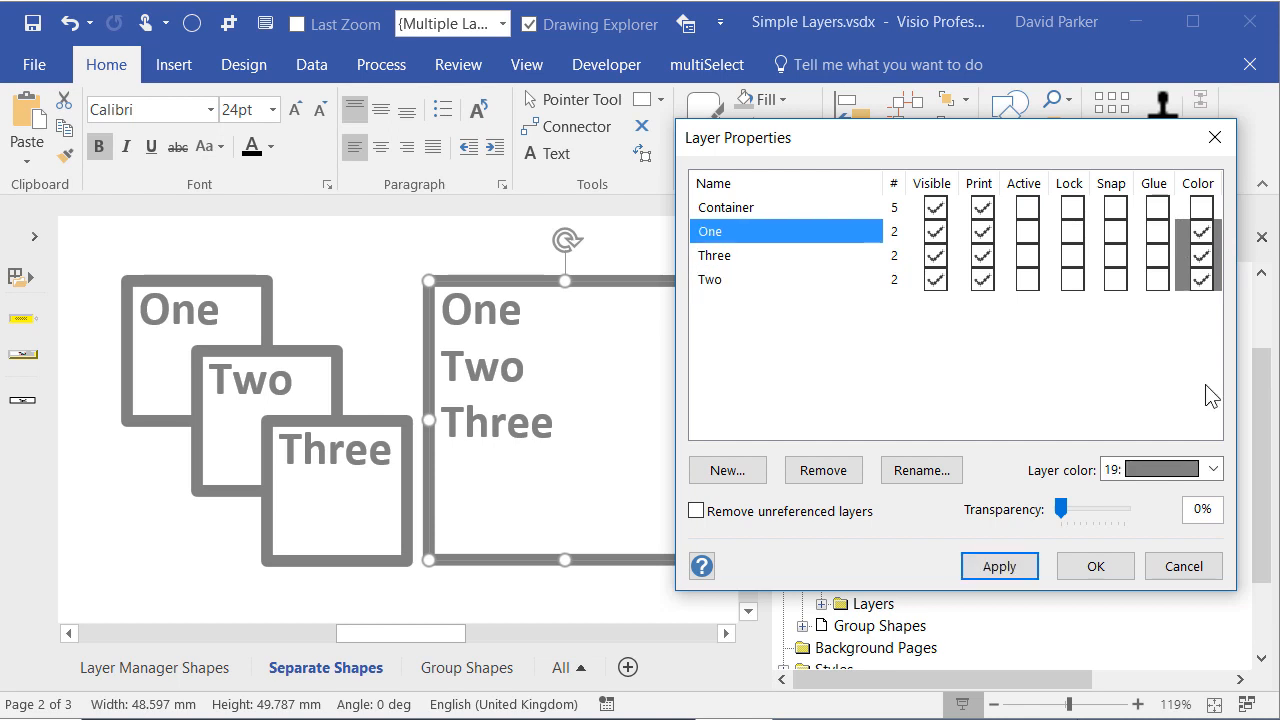
{"action": "left_click", "coordinate": [1212, 469]}
{"action": "left_click_drag", "start_coordinate": [1214, 548], "coordinate": [1220, 510]}
{"action": "left_click", "coordinate": [1188, 540]}
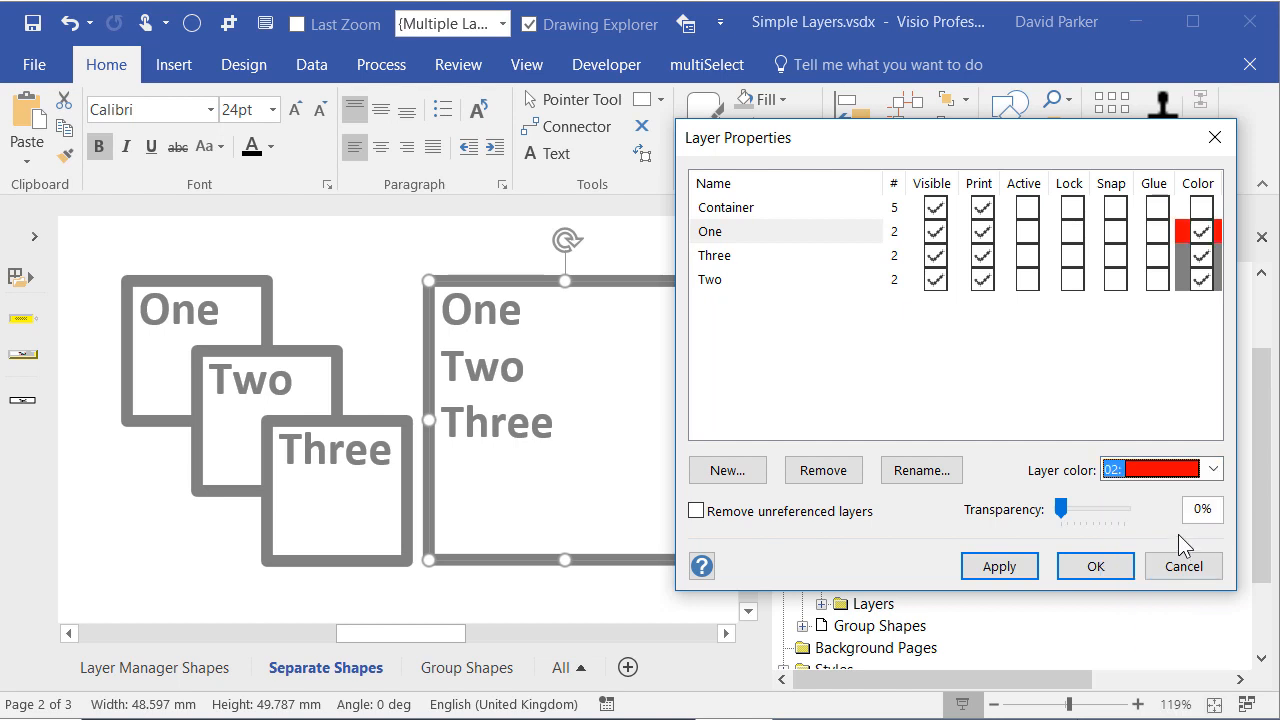
{"action": "left_click", "coordinate": [995, 568]}
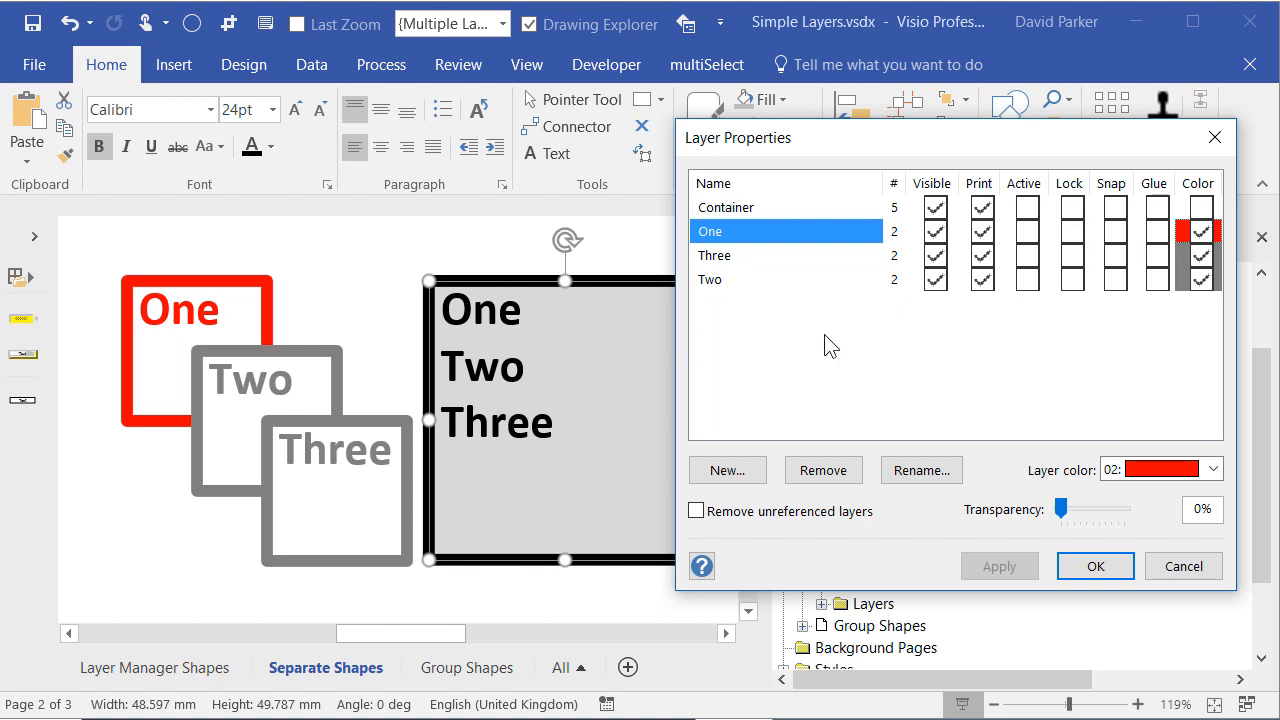
Step: Set the color of layer Three to blue (04)
{"action": "left_click", "coordinate": [1158, 258]}
{"action": "left_click", "coordinate": [1160, 258]}
{"action": "left_click", "coordinate": [1189, 257]}
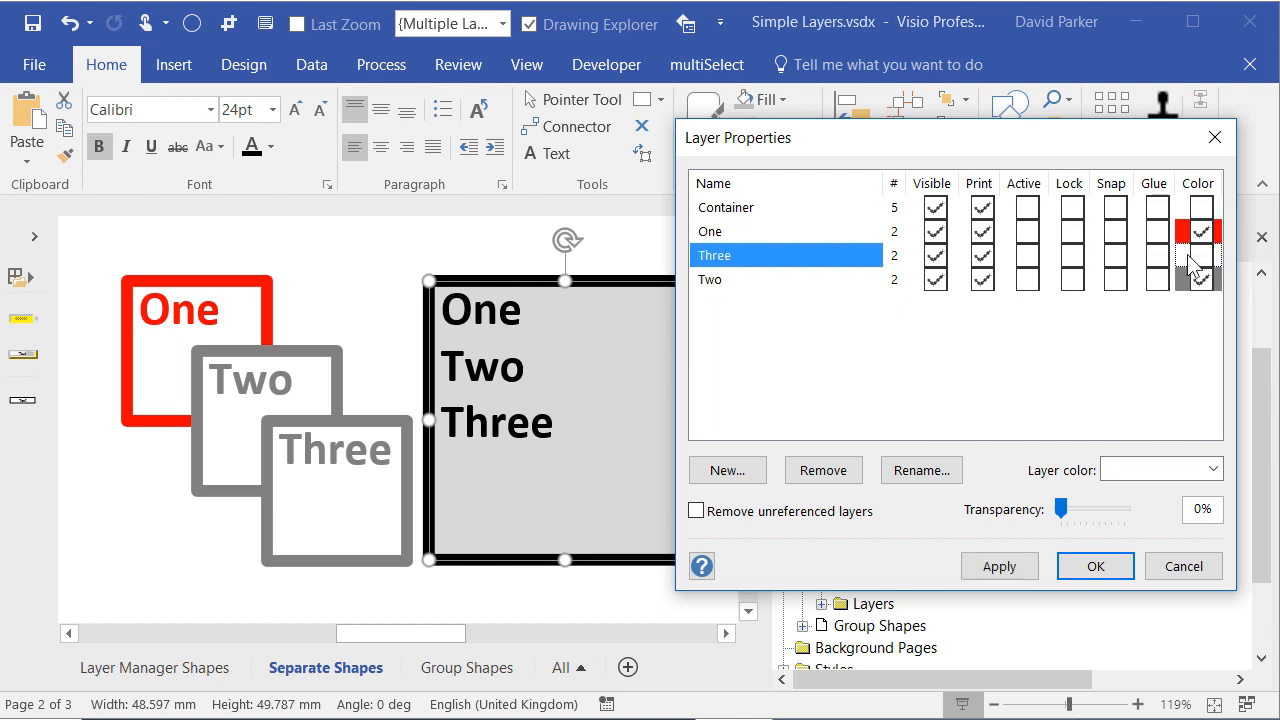
{"action": "left_click", "coordinate": [1214, 470]}
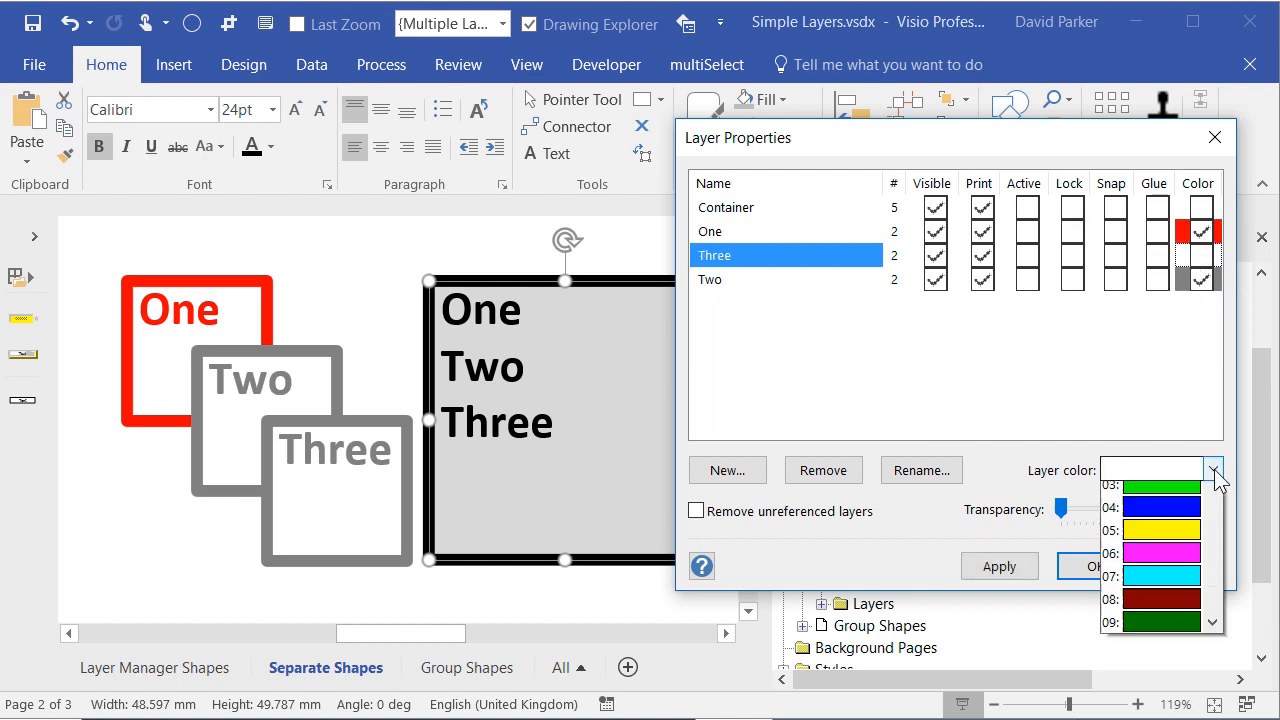
{"action": "left_click", "coordinate": [1180, 597]}
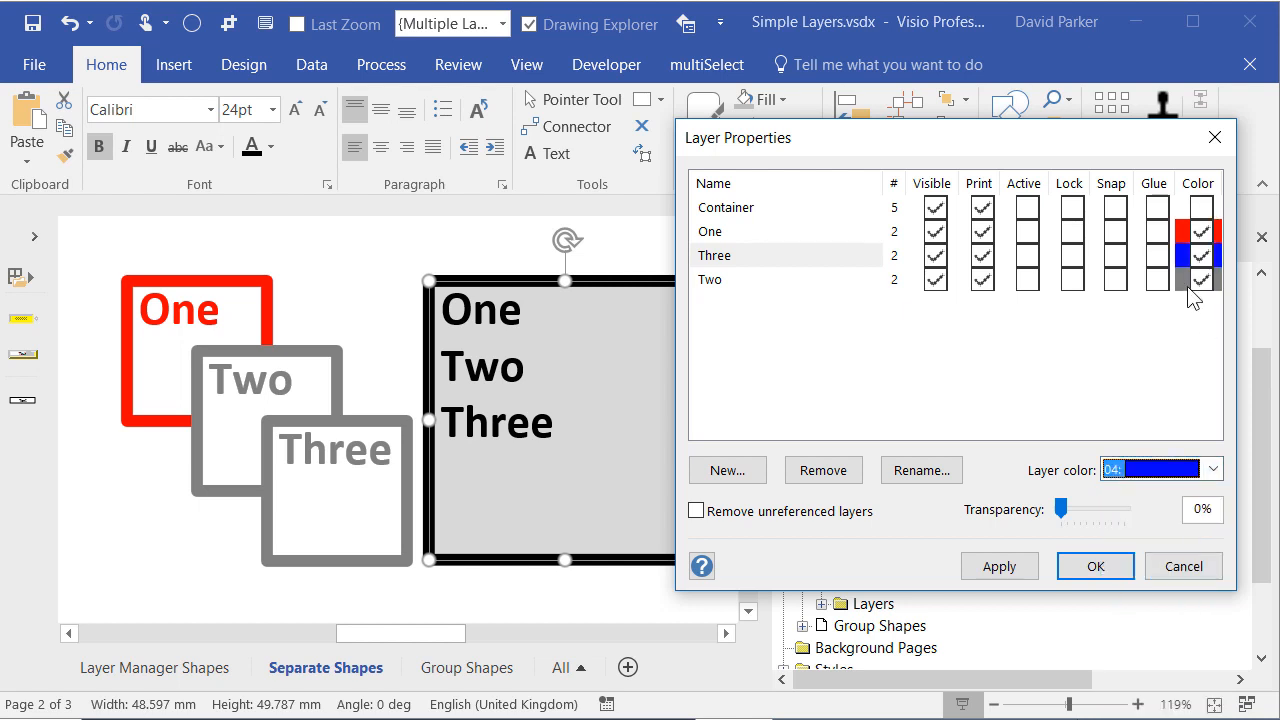
Step: Set the color of layer Two to green (03), apply the layer colors and close the layer properties
{"action": "left_click", "coordinate": [1199, 281]}
{"action": "left_click", "coordinate": [1199, 281]}
{"action": "left_click", "coordinate": [1212, 472]}
{"action": "scroll", "coordinate": [1212, 533], "scroll_direction": "up", "scroll_amount": 5}
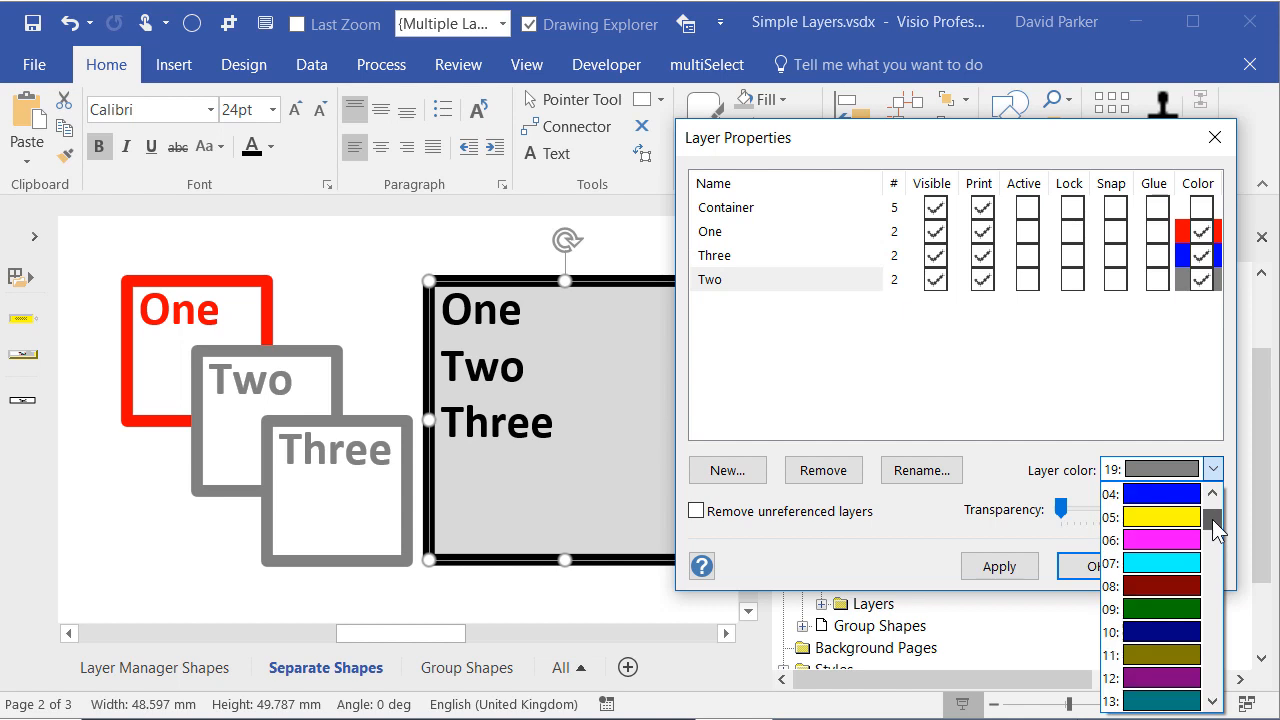
{"action": "left_click", "coordinate": [1183, 527]}
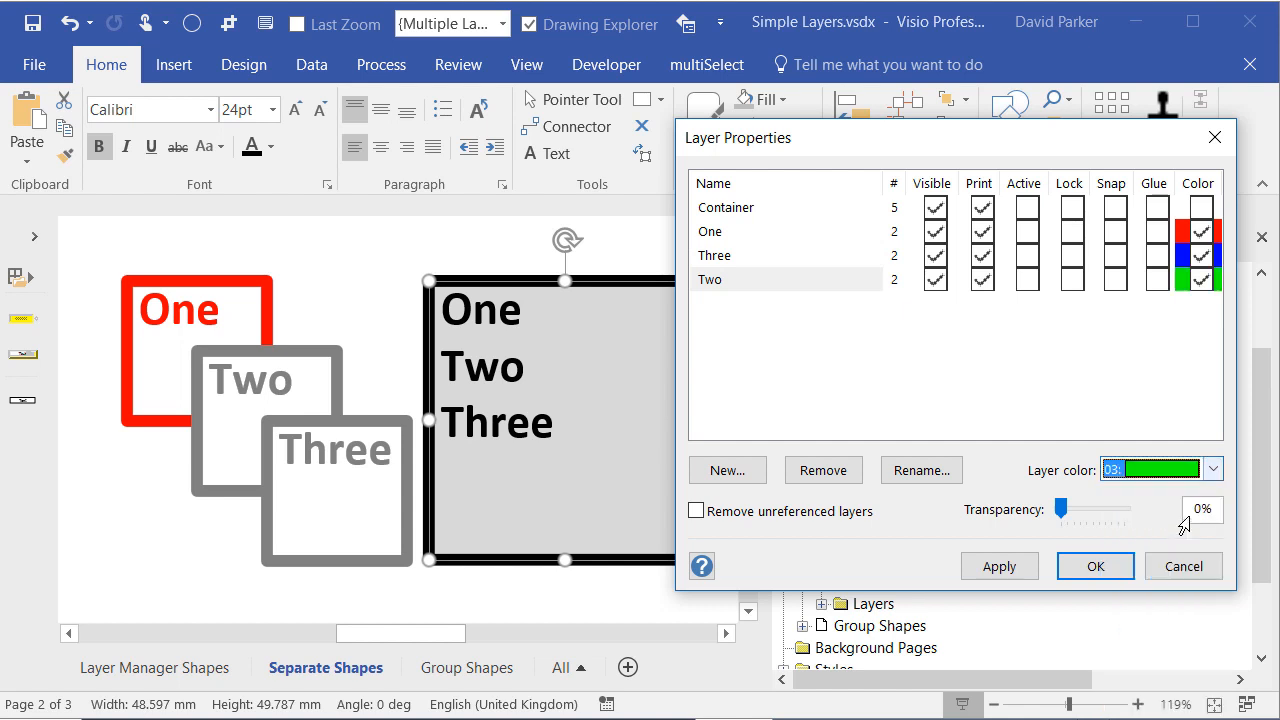
{"action": "left_click", "coordinate": [997, 566]}
{"action": "left_click", "coordinate": [1096, 566]}
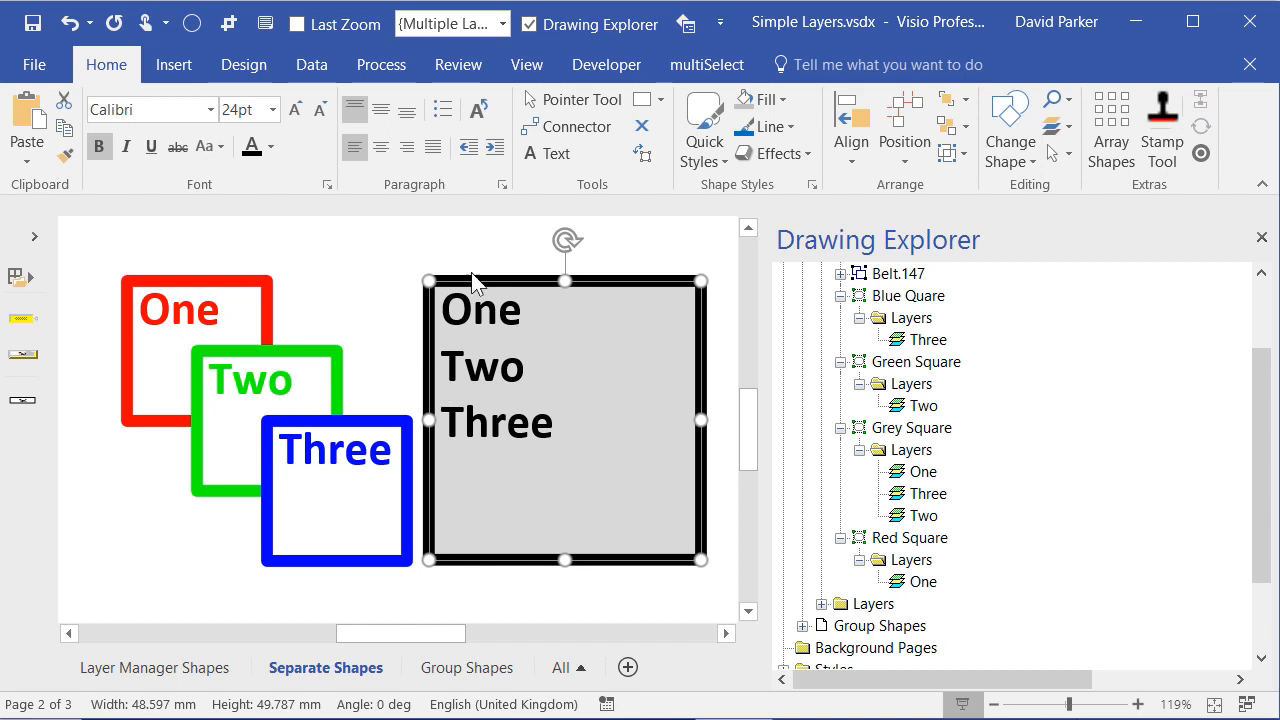
Step: Review the color settings of all layers in the layer properties, then return to the drawing
{"action": "left_click", "coordinate": [1058, 126]}
{"action": "left_click", "coordinate": [1088, 190]}
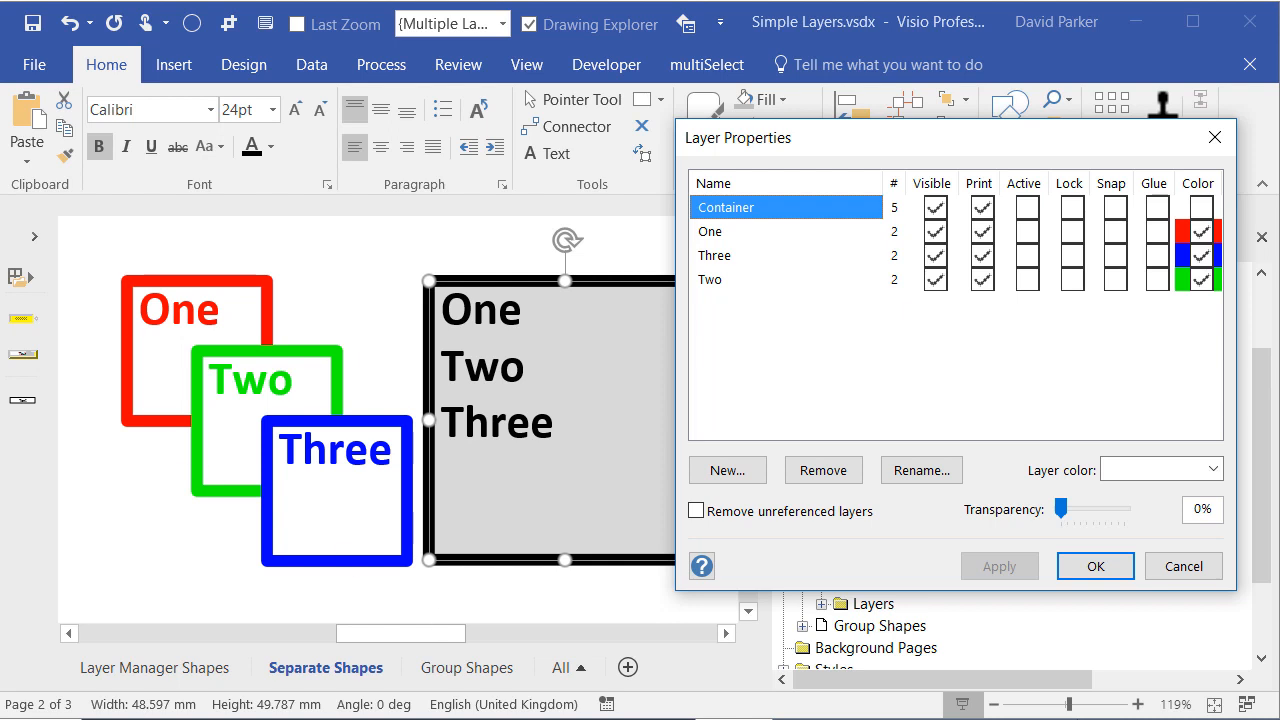
{"action": "left_click", "coordinate": [1097, 566]}
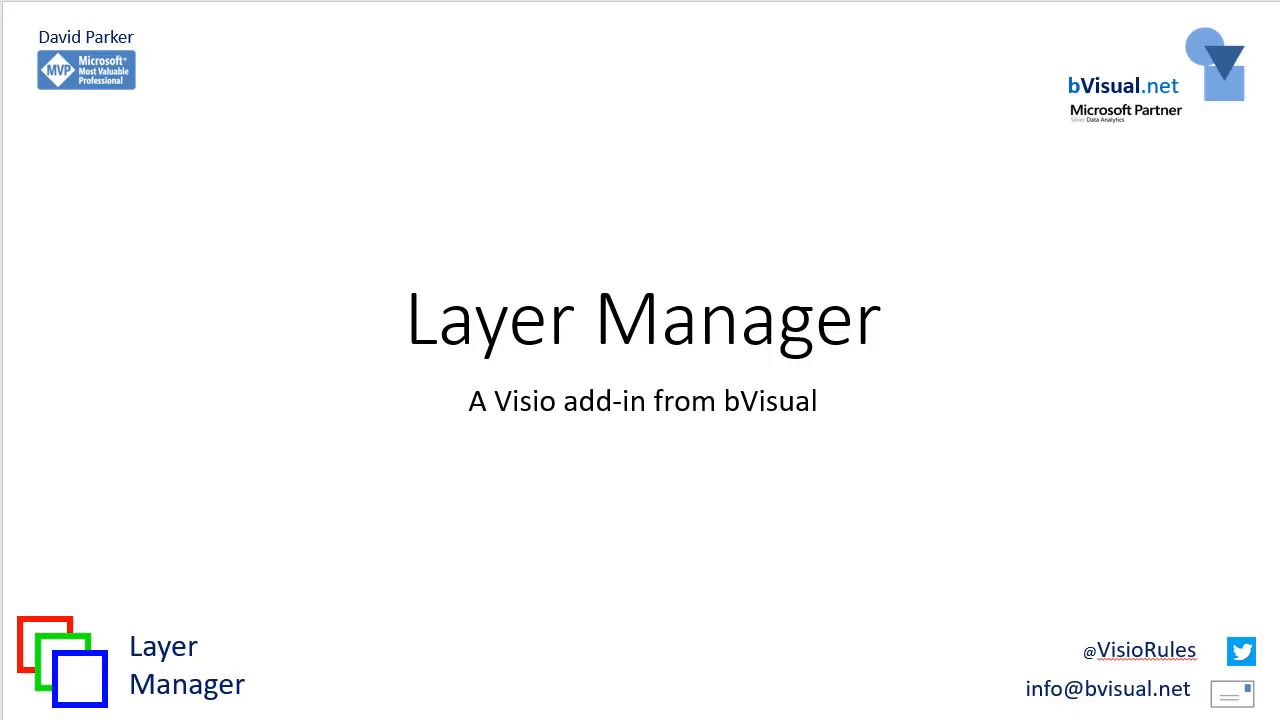